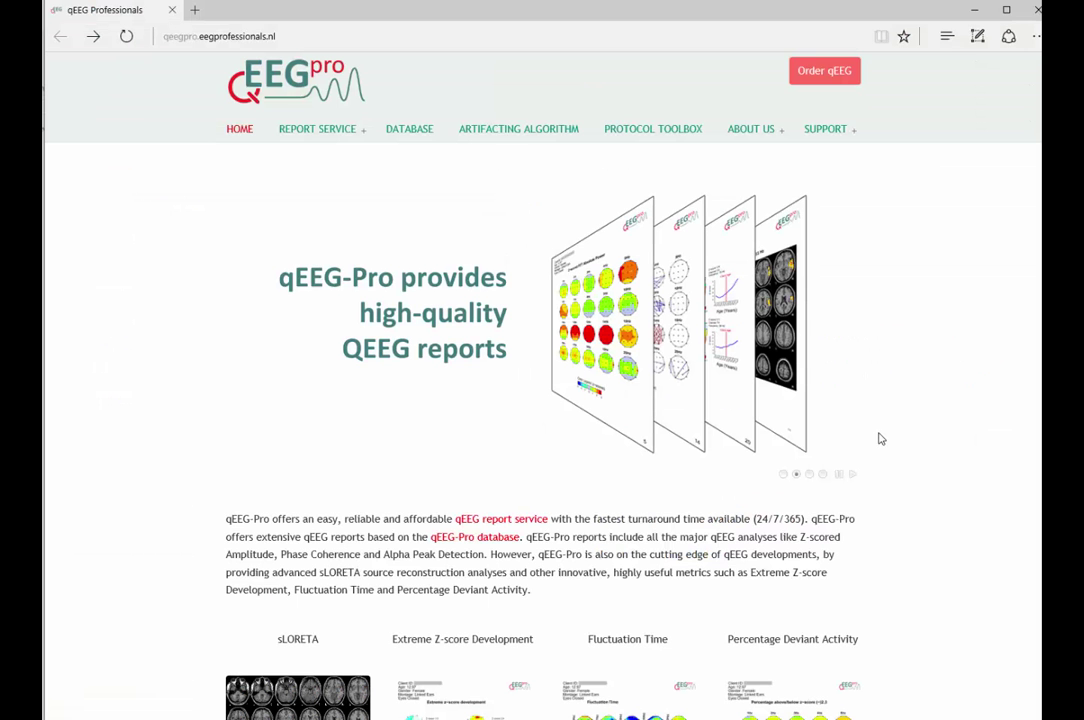
Go to the nitrc.org website
left_click(327, 41)
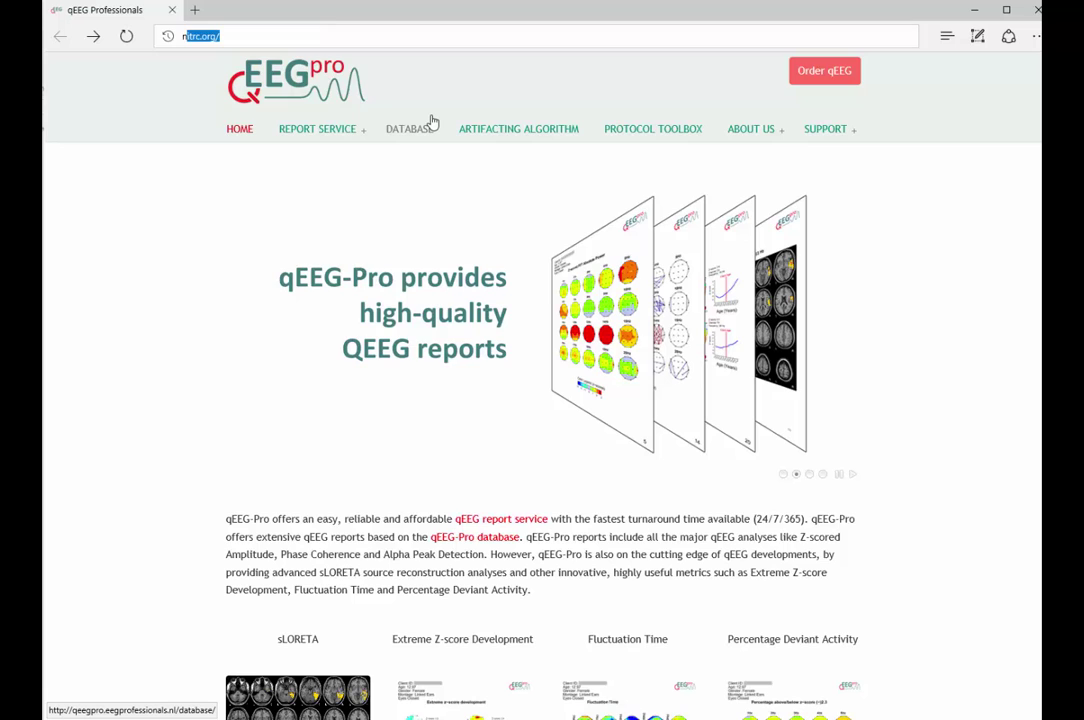
type("nitrc.org")
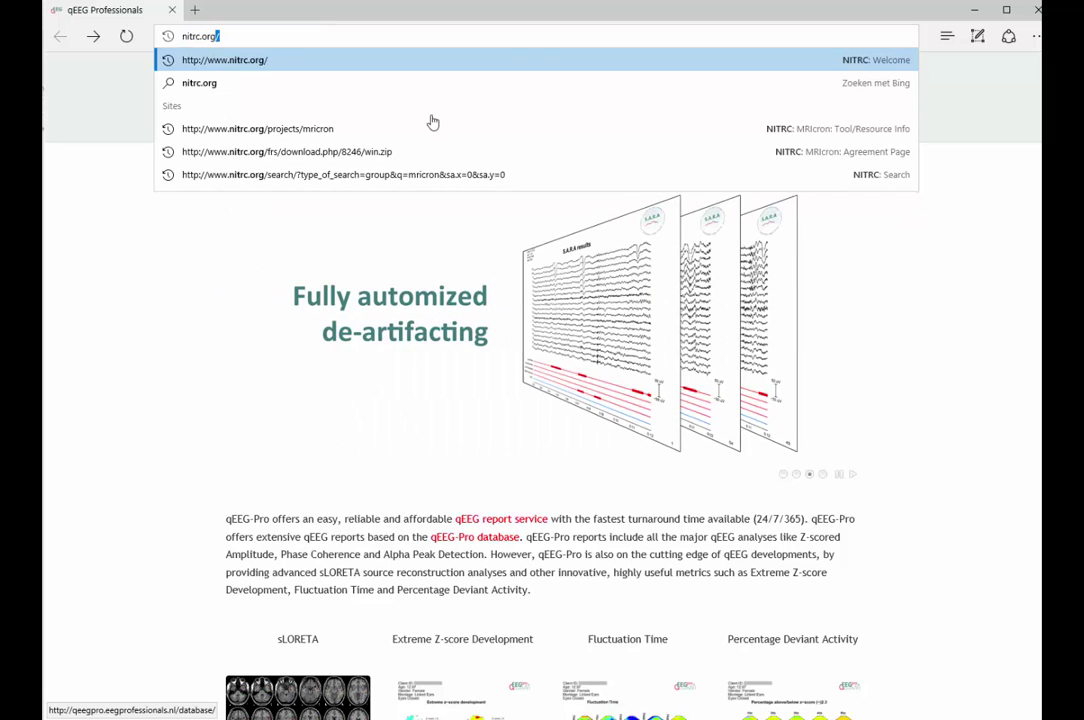
key("Return")
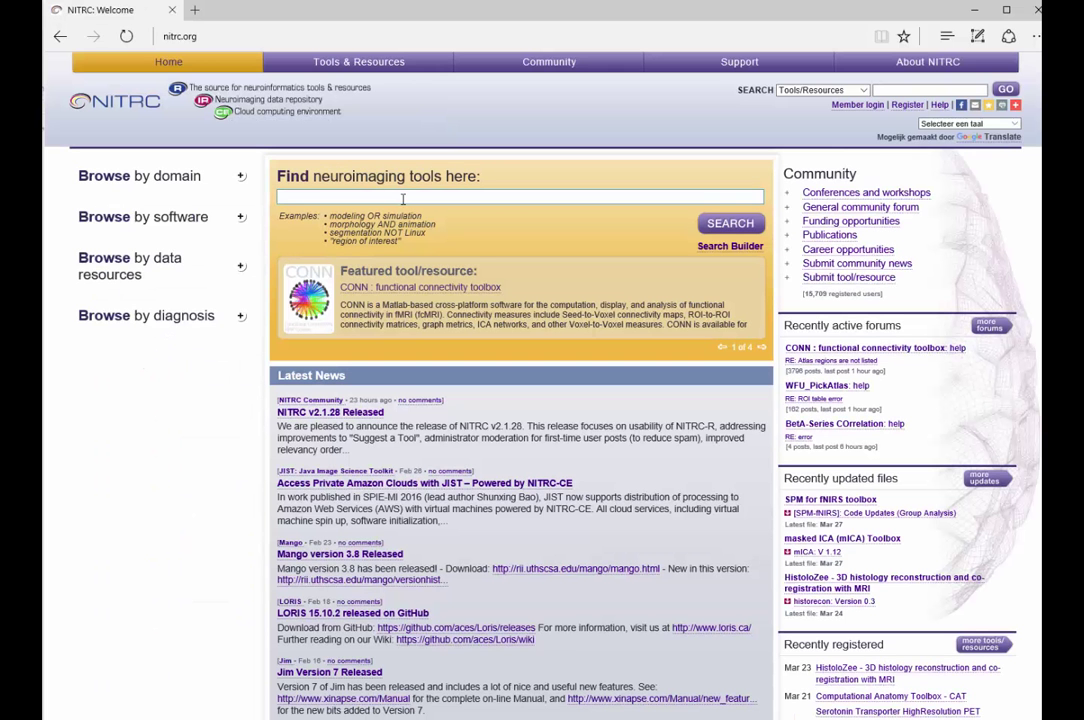
Search the neuroimaging tools for "mricron" and open the MRIcron project page
left_click(403, 199)
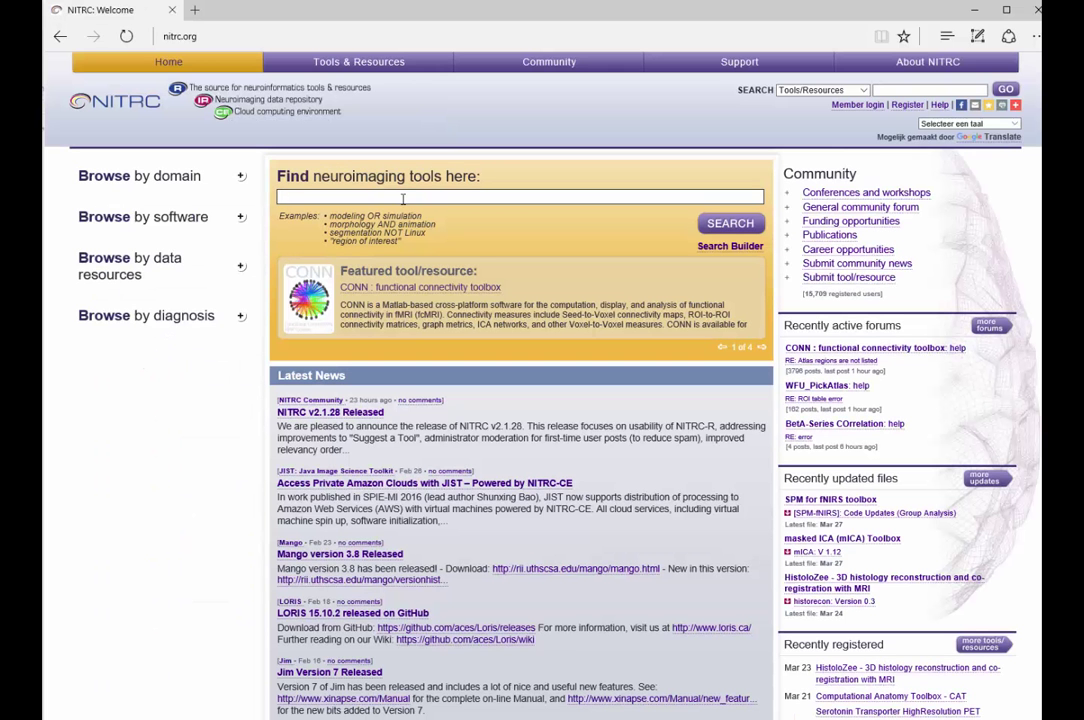
type("mricron")
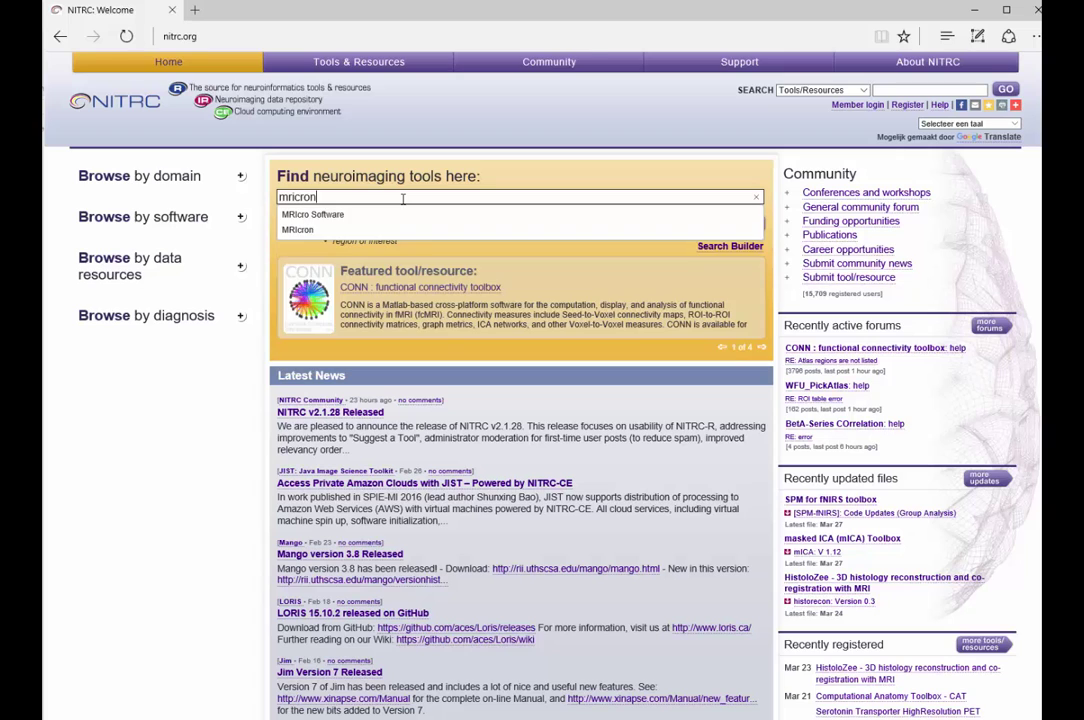
key("Return")
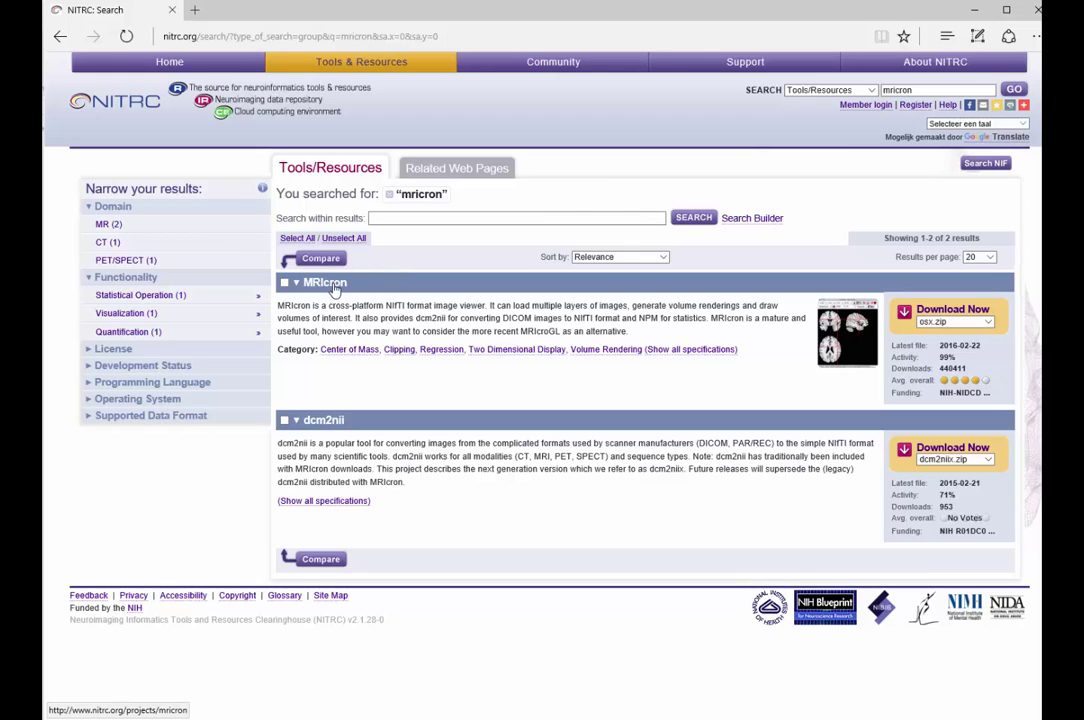
left_click(334, 289)
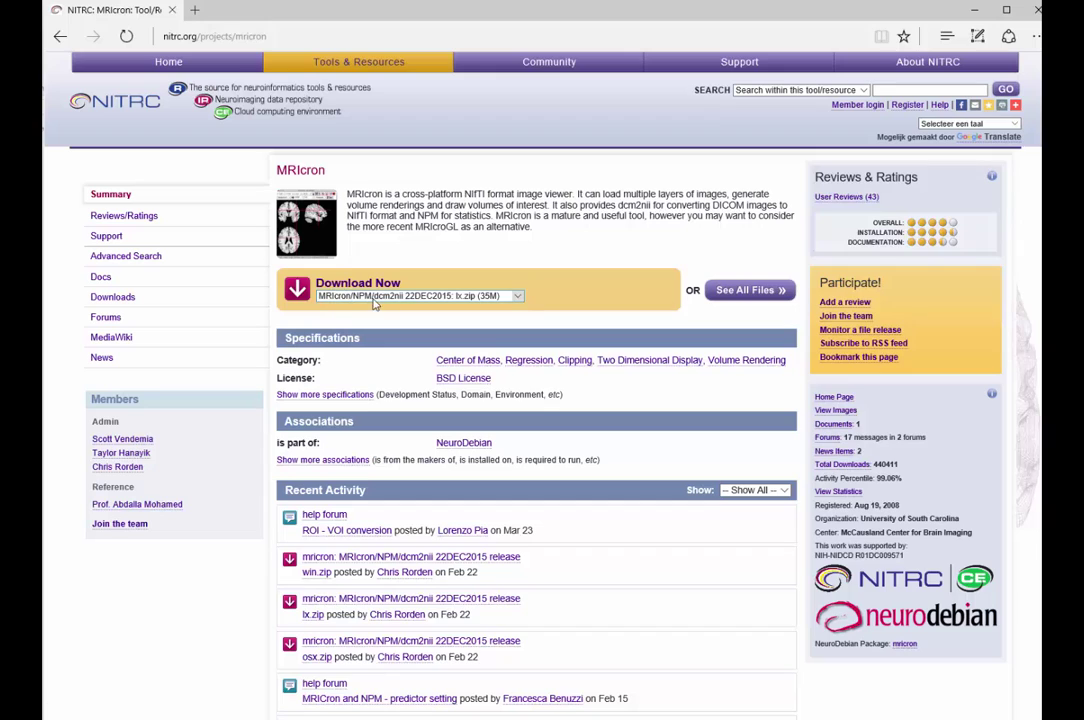
Download the 22DEC2015 win.zip release of MRIcron and accept its license agreement
left_click(408, 298)
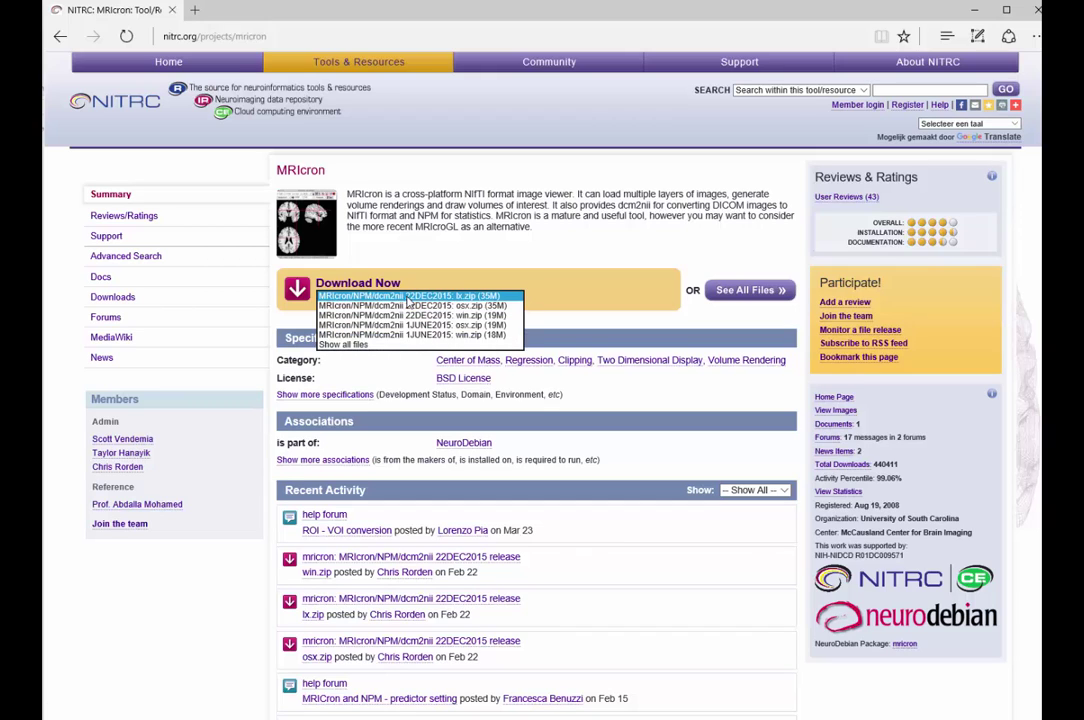
left_click(471, 314)
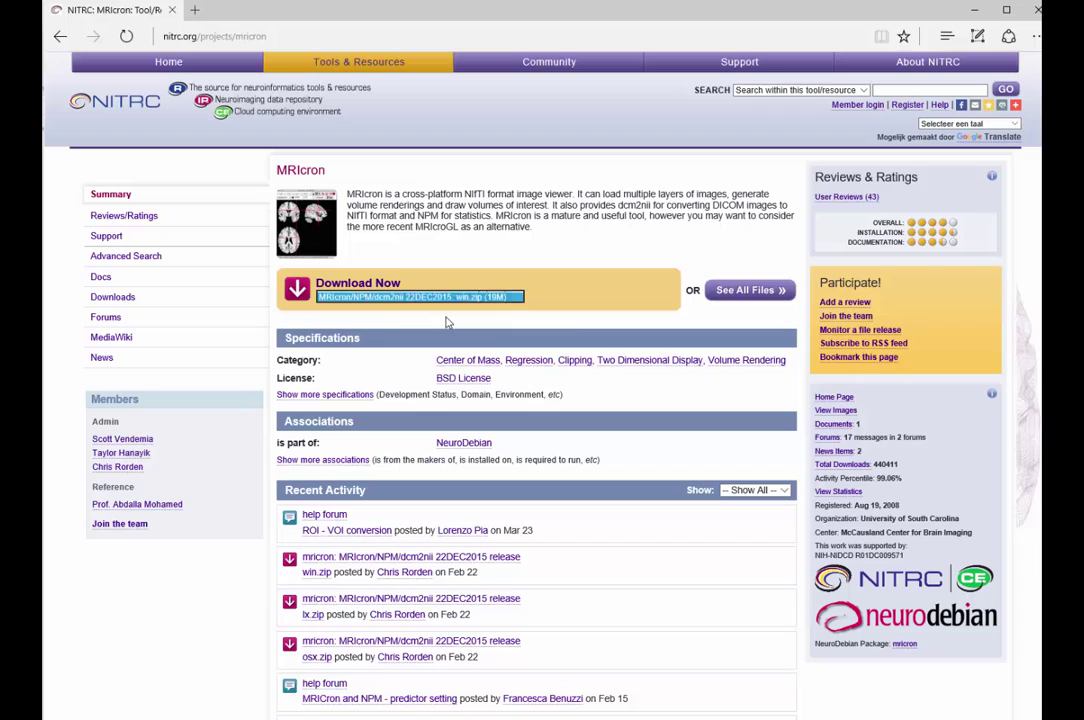
left_click(298, 290)
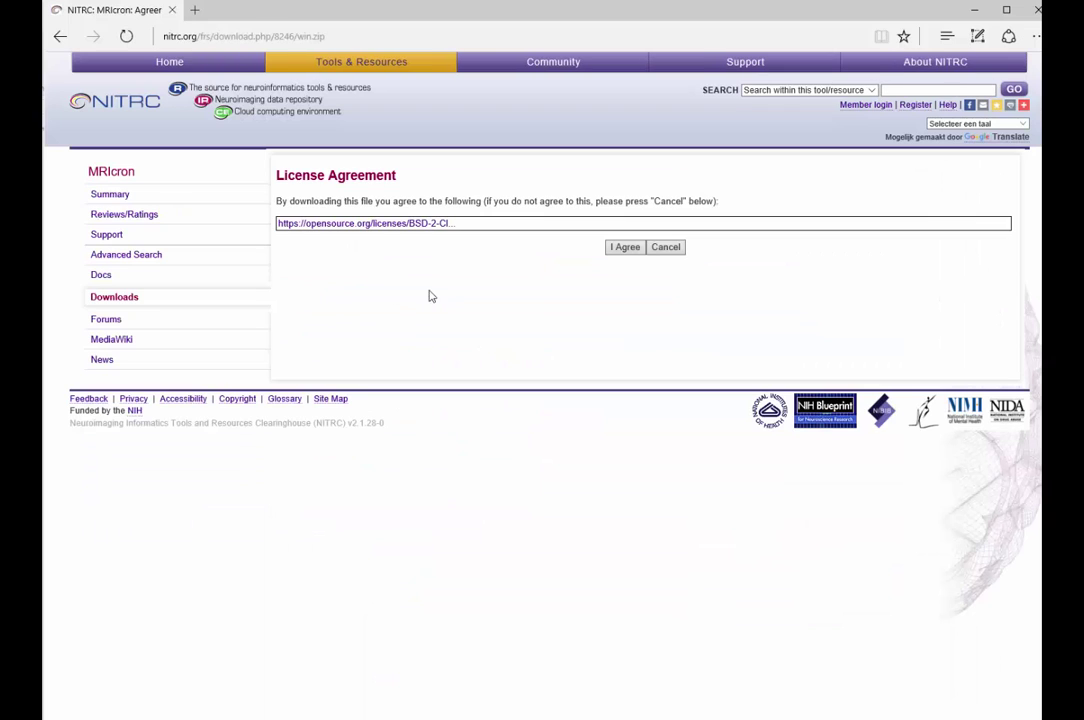
left_click(618, 250)
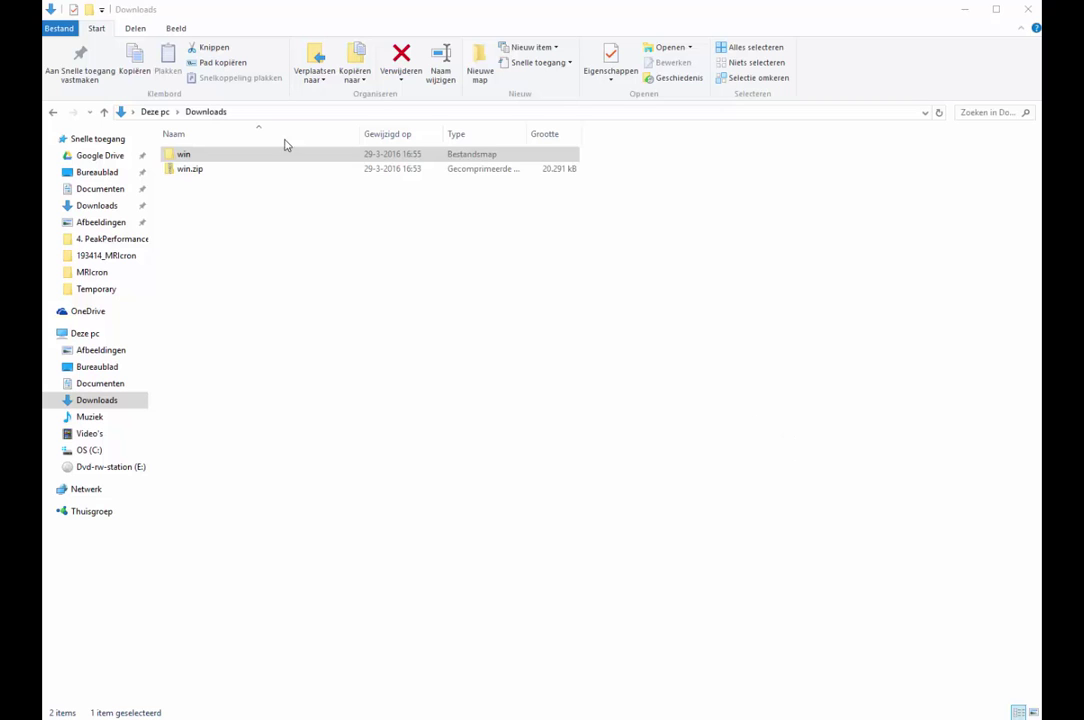
Launch mricron.exe from the mricron folder inside the extracted win folder in Downloads
double_click(184, 156)
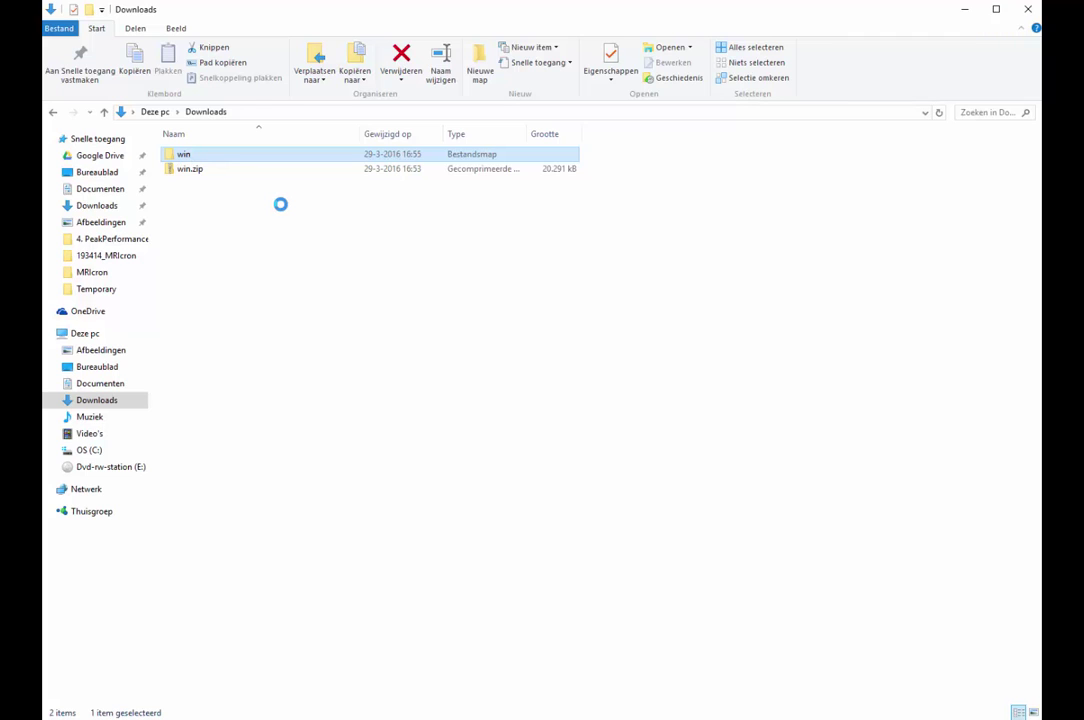
left_click(196, 157)
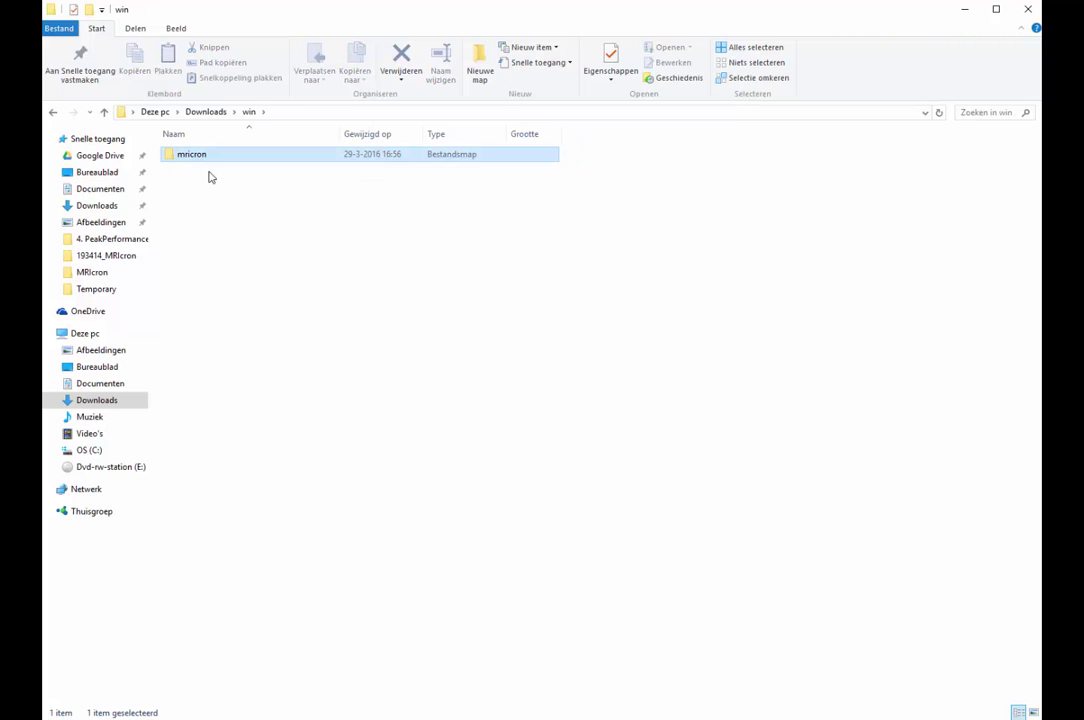
key("Return")
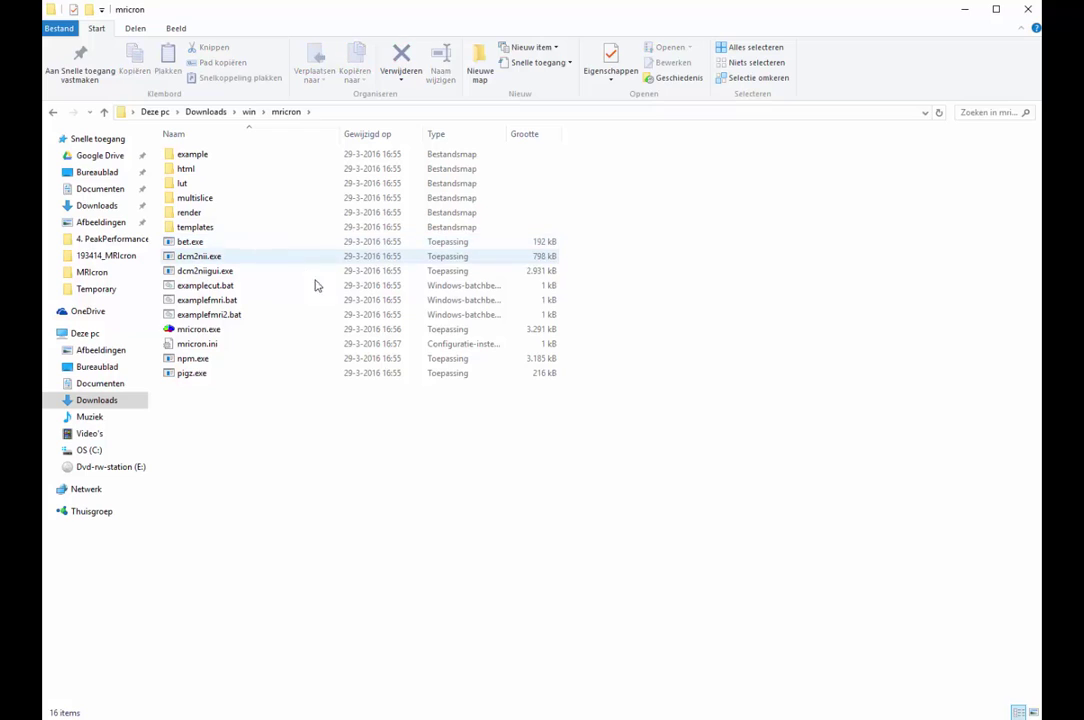
left_click(220, 337)
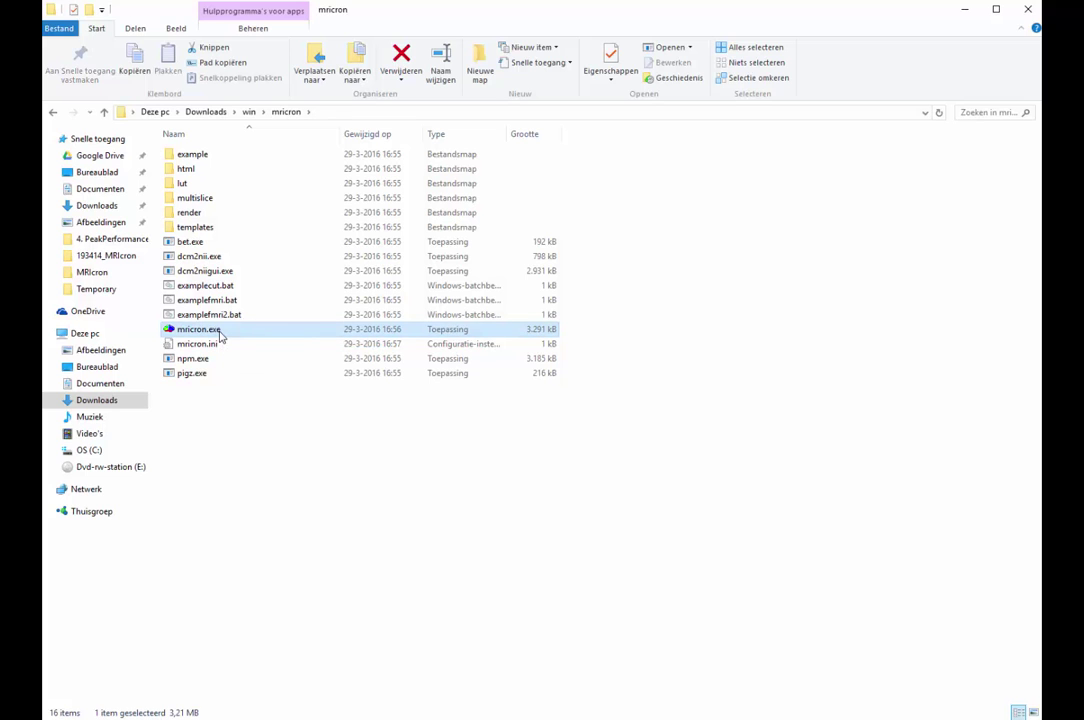
double_click(221, 337)
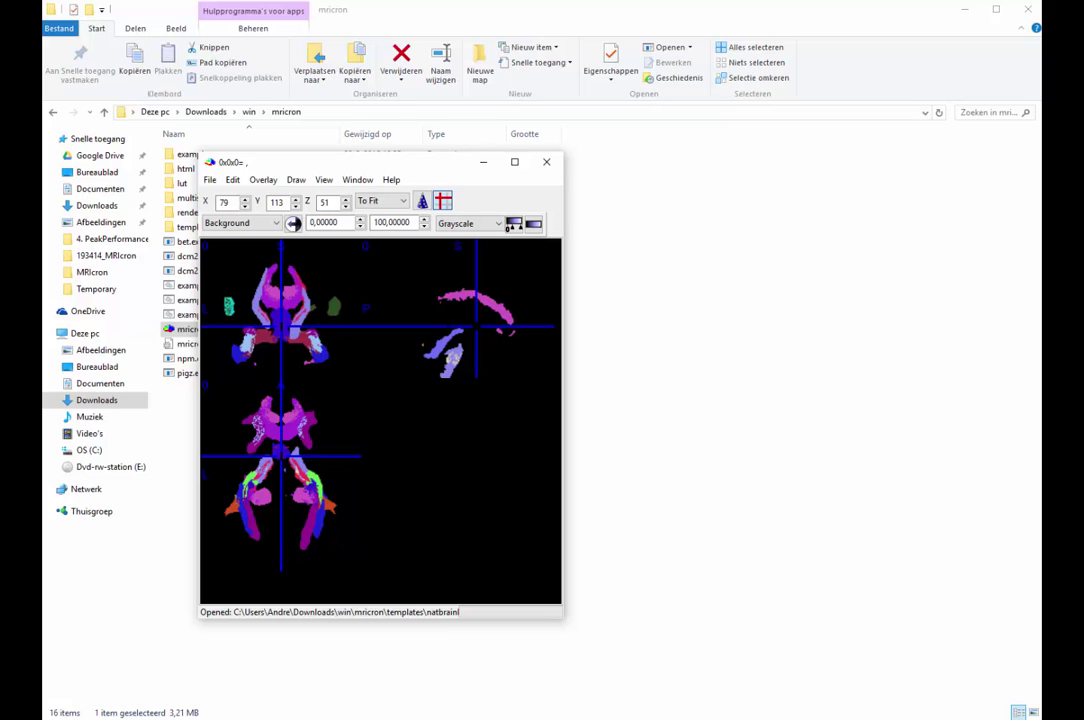
Open Anatomical_Template_SkullStripped.nii.gz as the background image
left_click(211, 182)
left_click(238, 197)
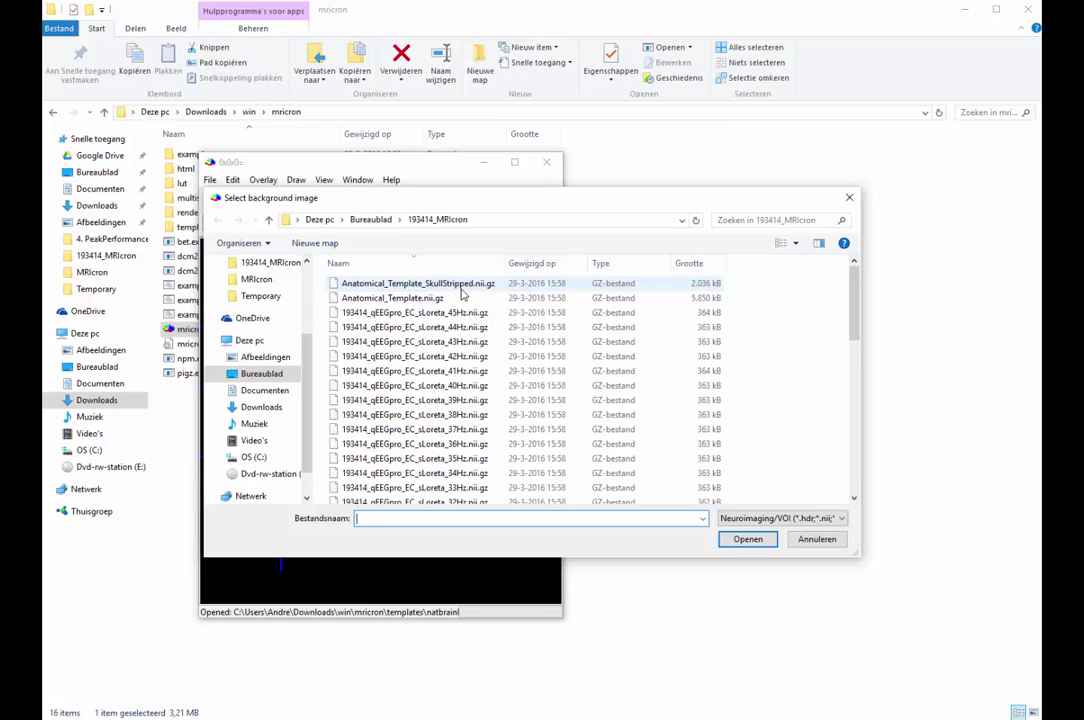
left_click(430, 298)
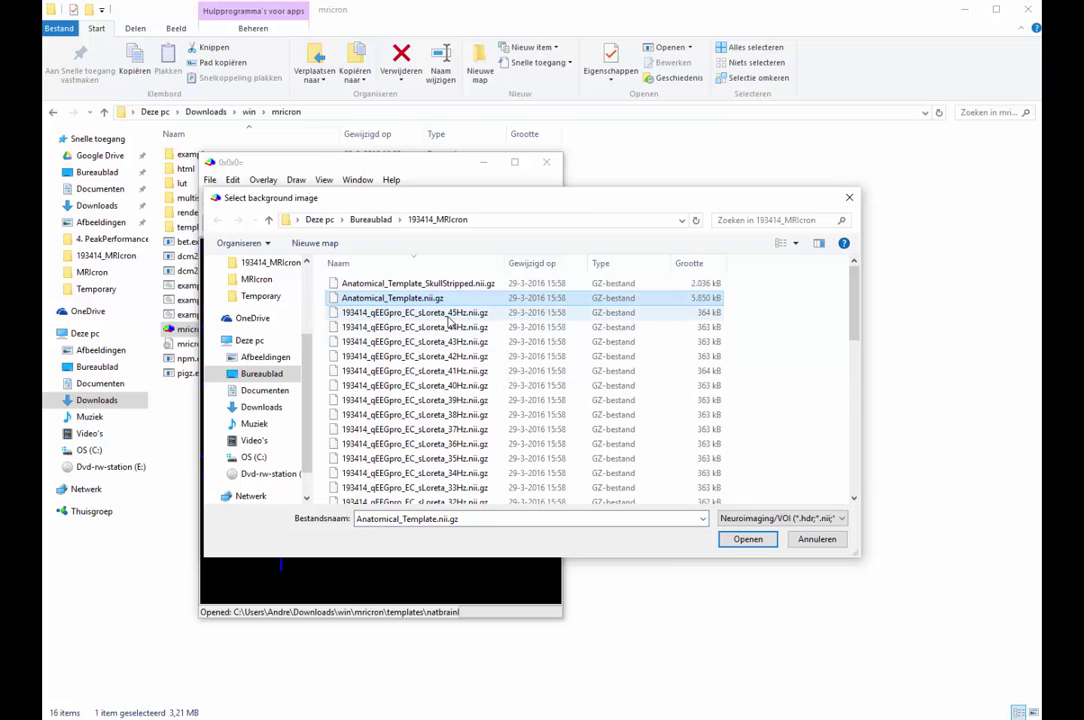
left_click(449, 314)
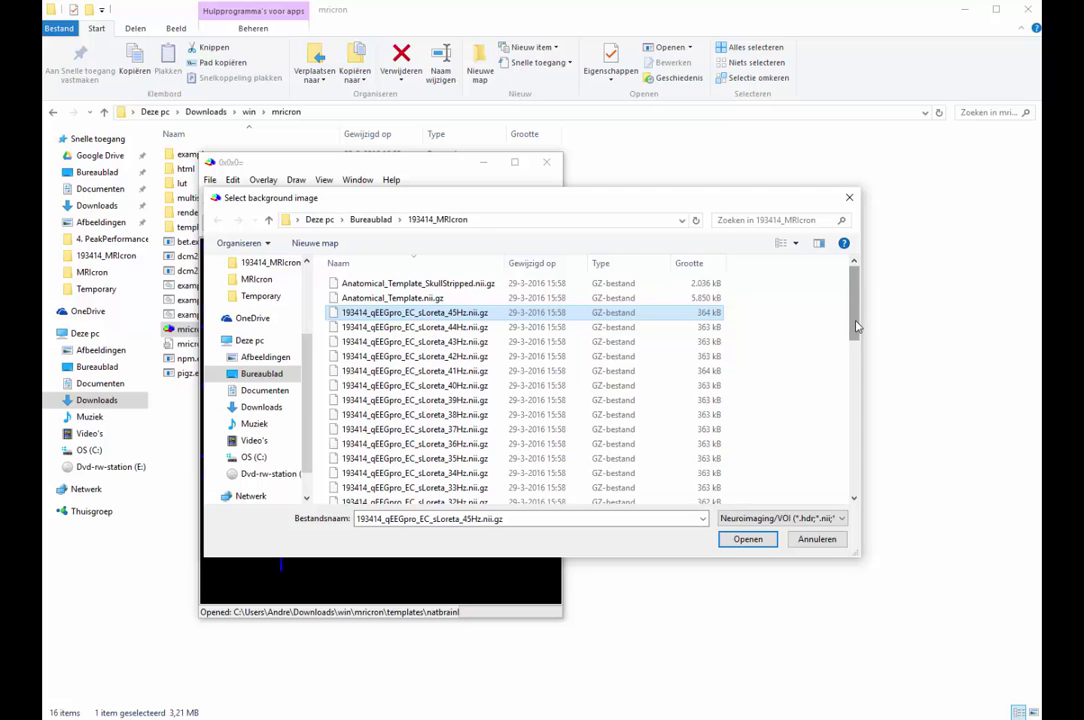
left_click_drag(856, 325, 825, 489)
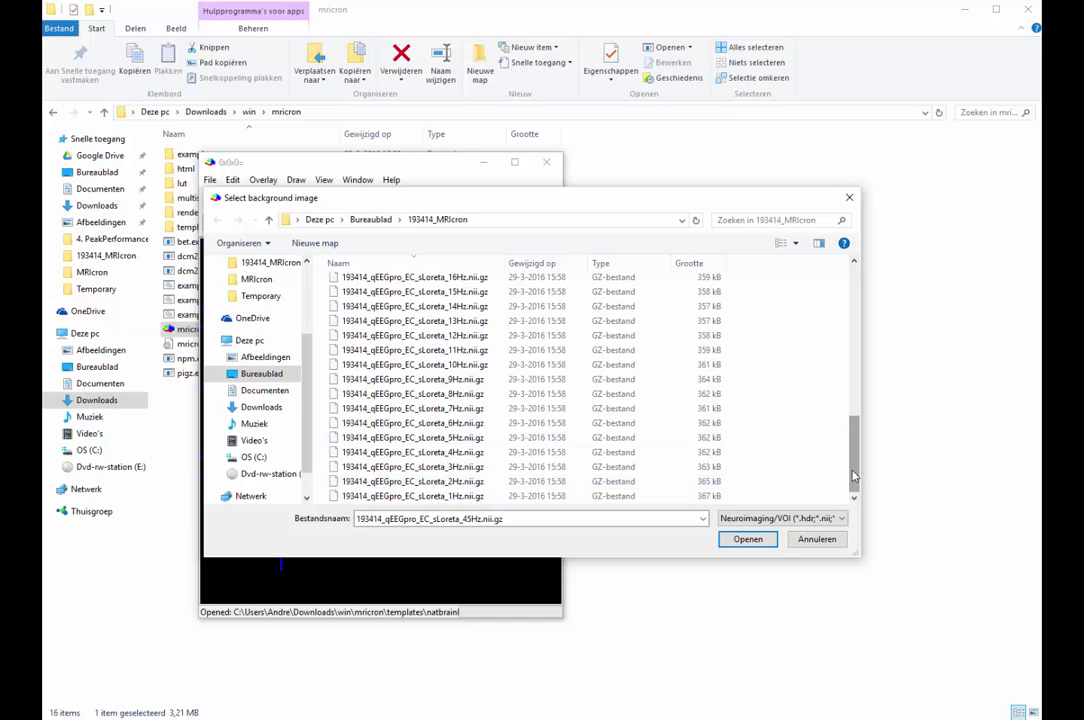
left_click_drag(852, 462, 842, 327)
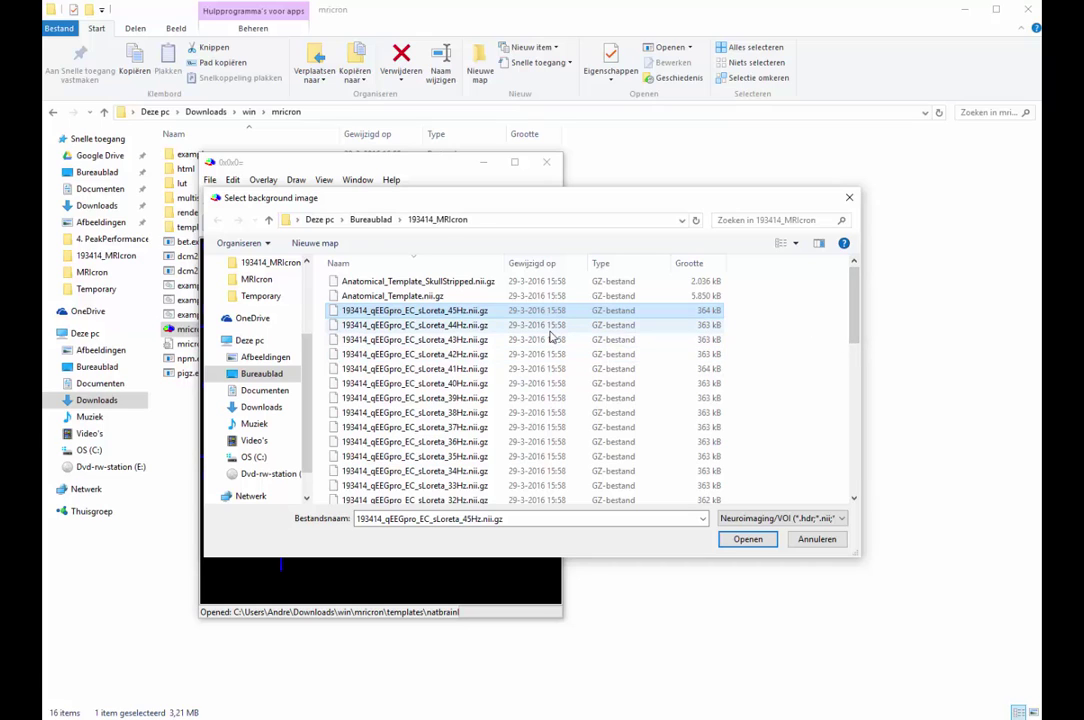
double_click(465, 287)
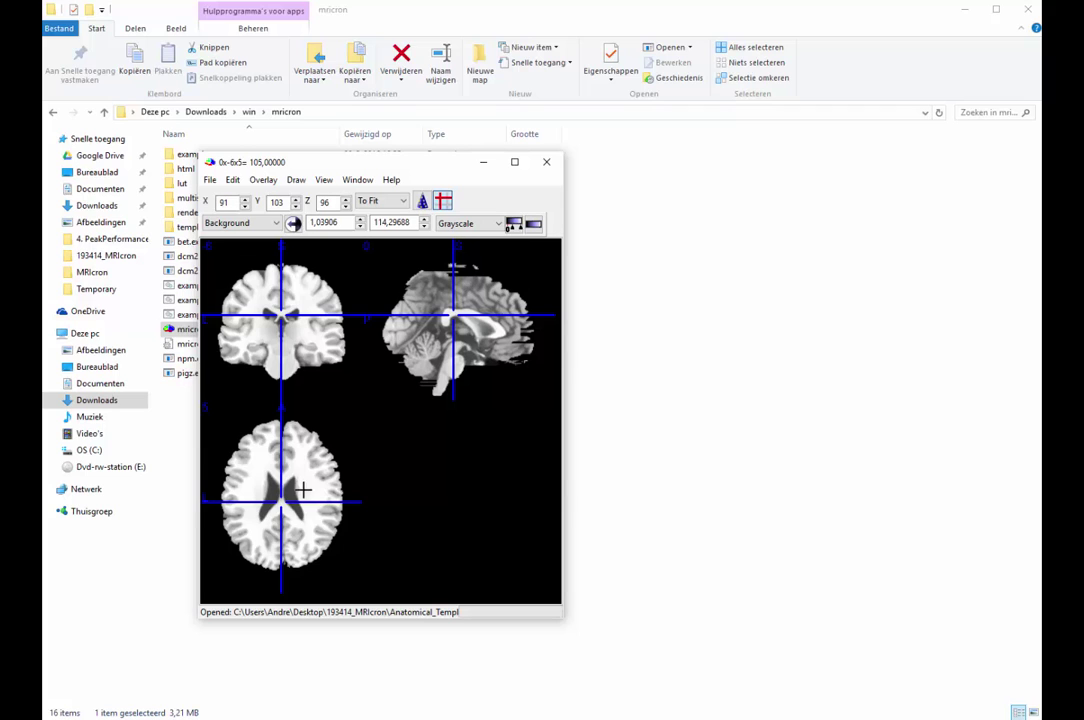
Move the crosshair through the axial and coronal slices to inspect different locations in the brain template
mouse_move(283, 500)
left_mouse_down()
mouse_move(281, 445)
mouse_move(268, 516)
left_mouse_up()
mouse_move(295, 330)
left_mouse_down()
mouse_move(276, 309)
mouse_move(297, 311)
left_mouse_up()
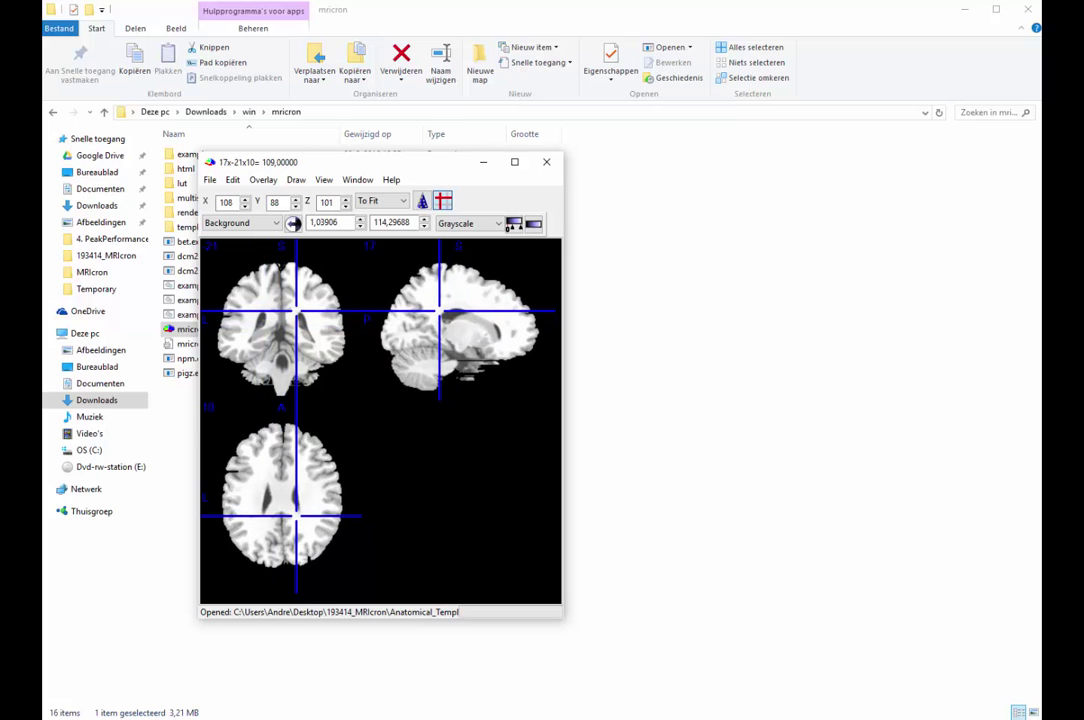
left_click_drag(286, 444, 267, 510)
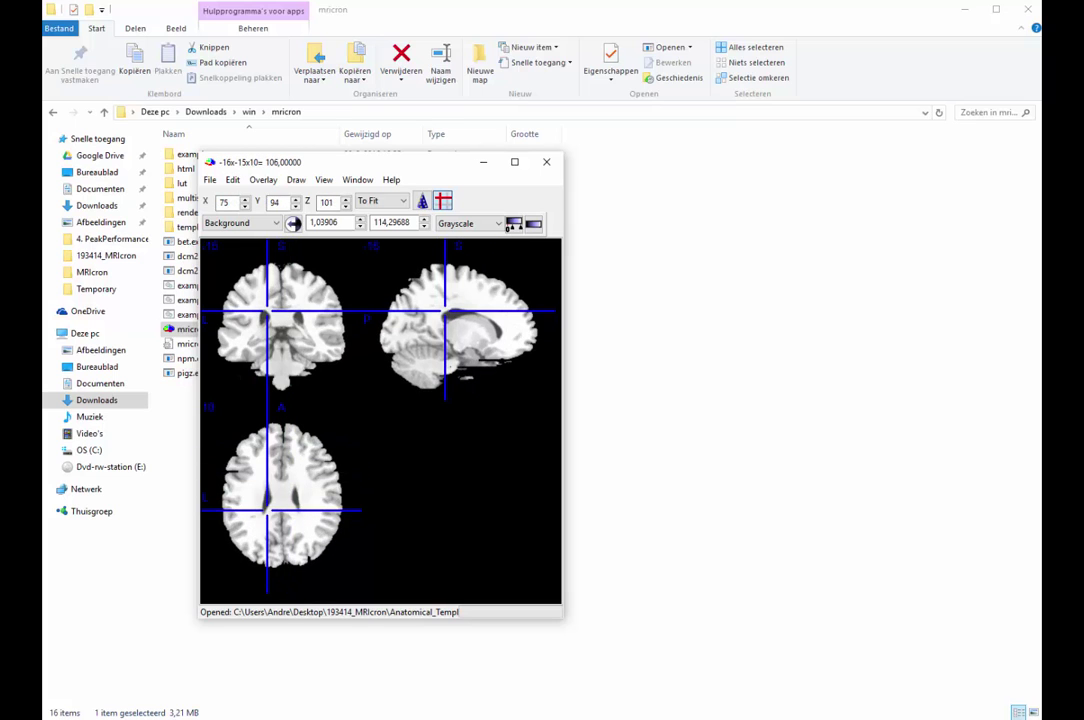
Add the 17Hz qEEGpro EC sLoreta image as an overlay on the brain template
left_click(263, 180)
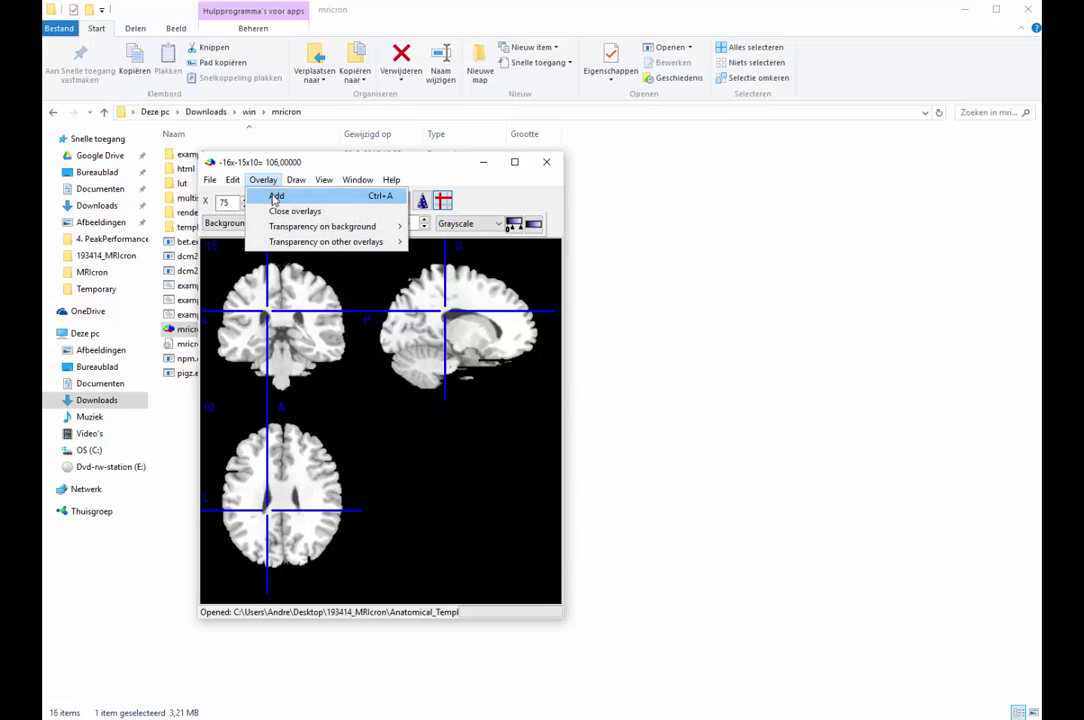
left_click(275, 197)
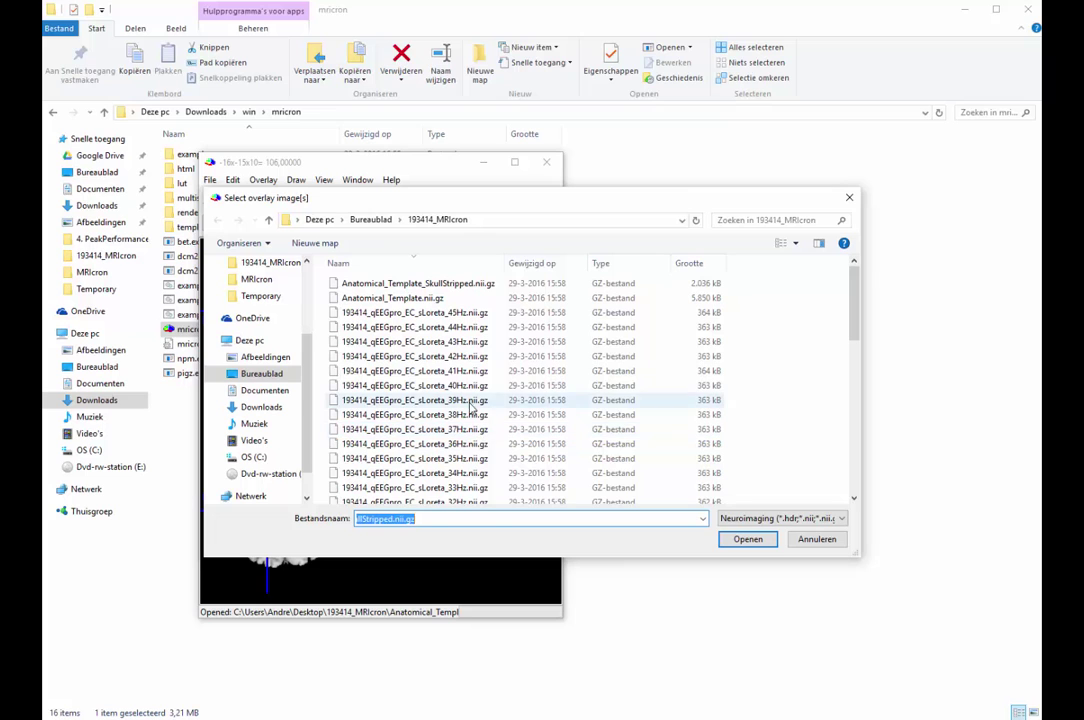
left_click(470, 401)
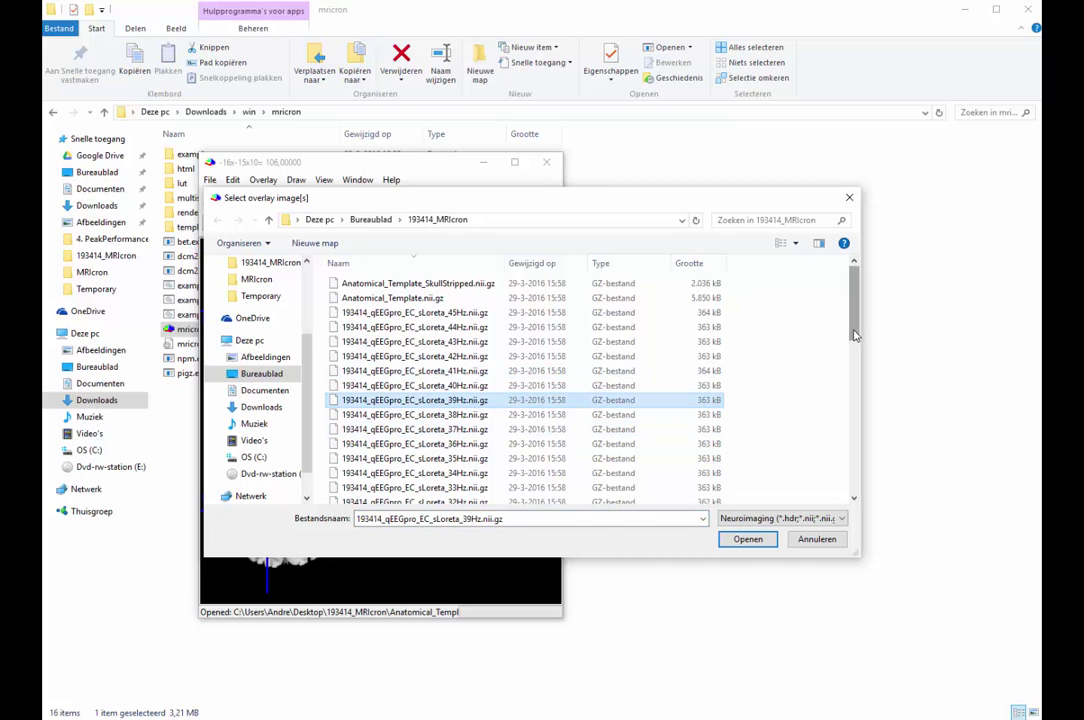
left_click_drag(855, 335, 841, 404)
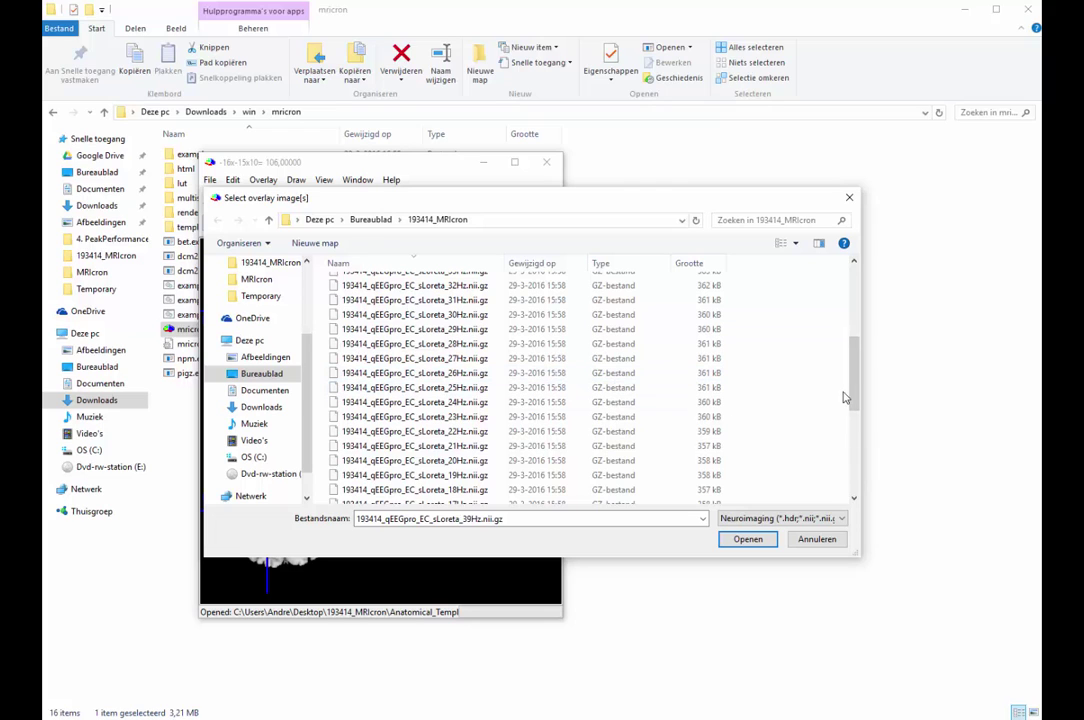
scroll(843, 398, "down", 1)
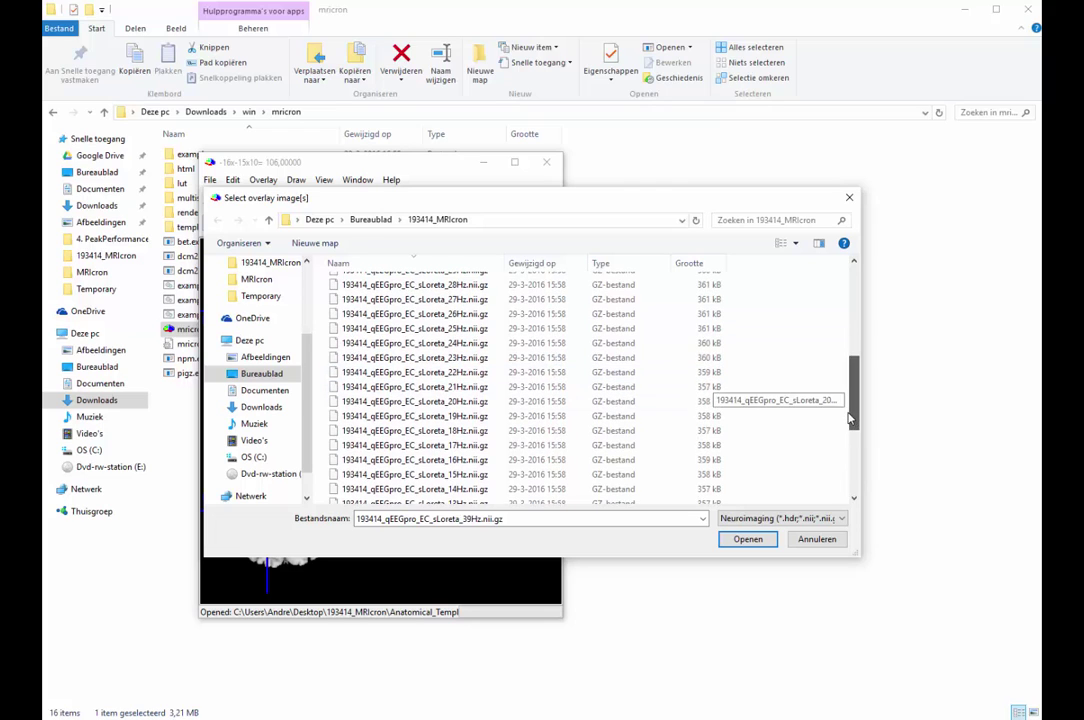
double_click(463, 446)
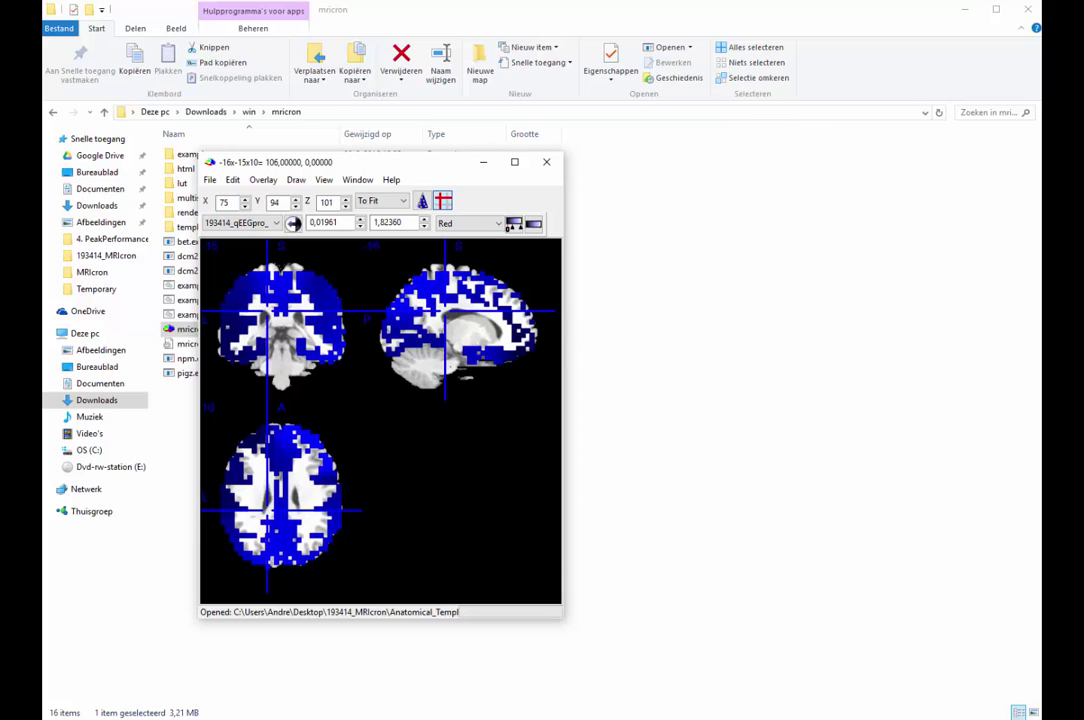
Turn off 2D smoothing for all images
left_click(357, 180)
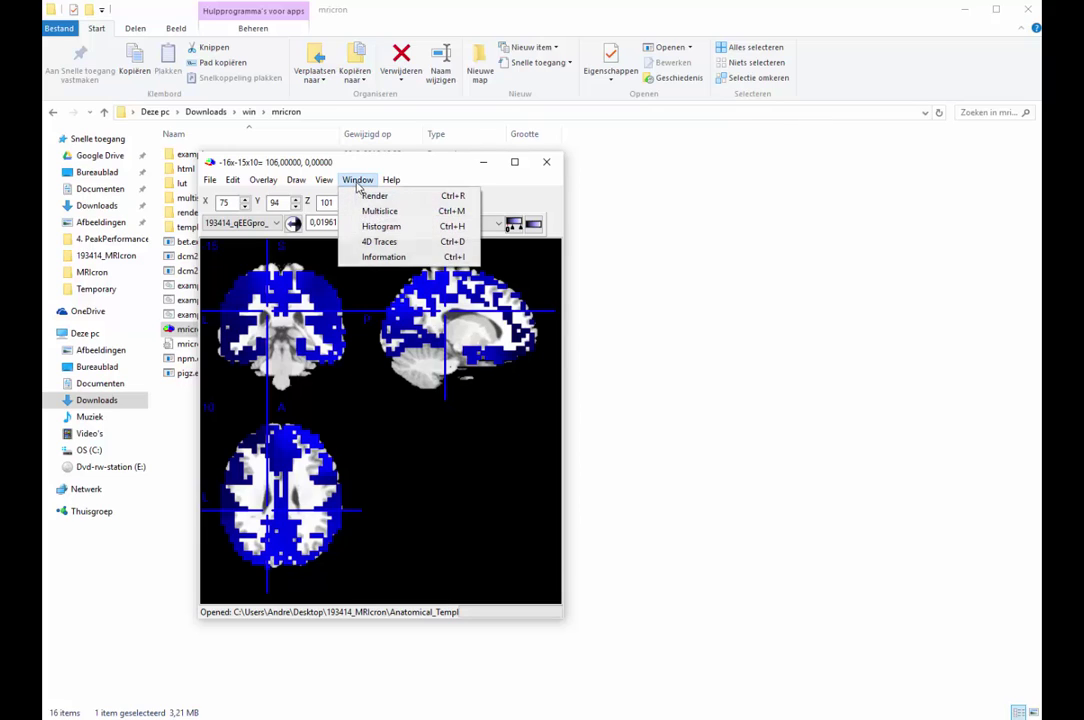
mouse_move(326, 180)
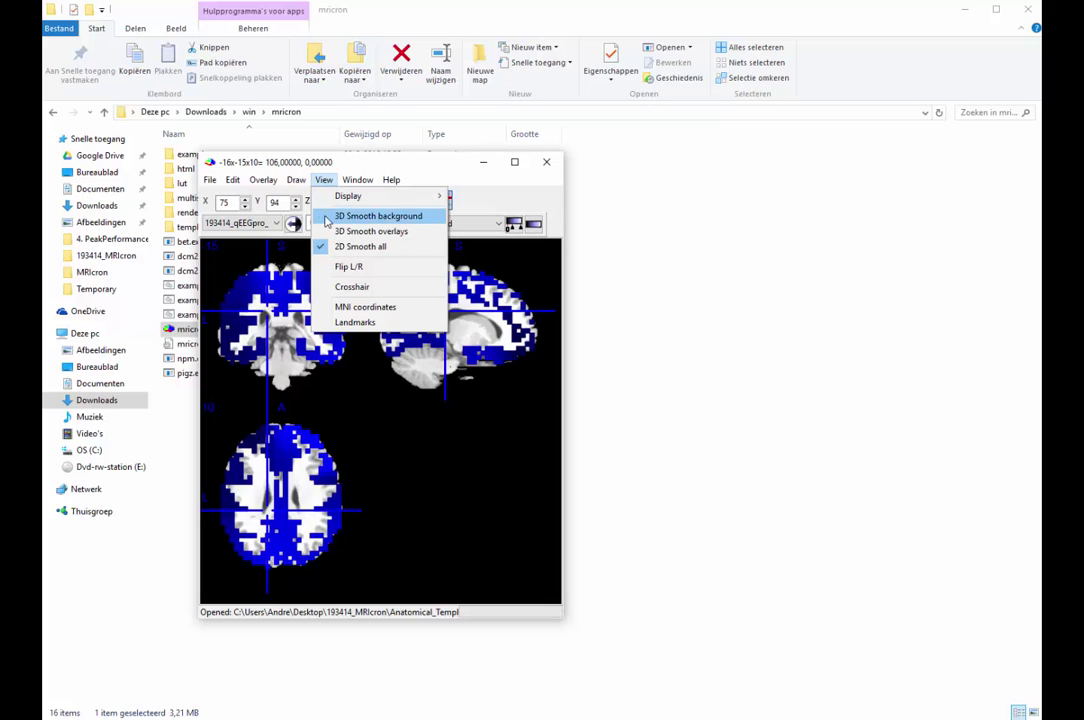
left_click(382, 251)
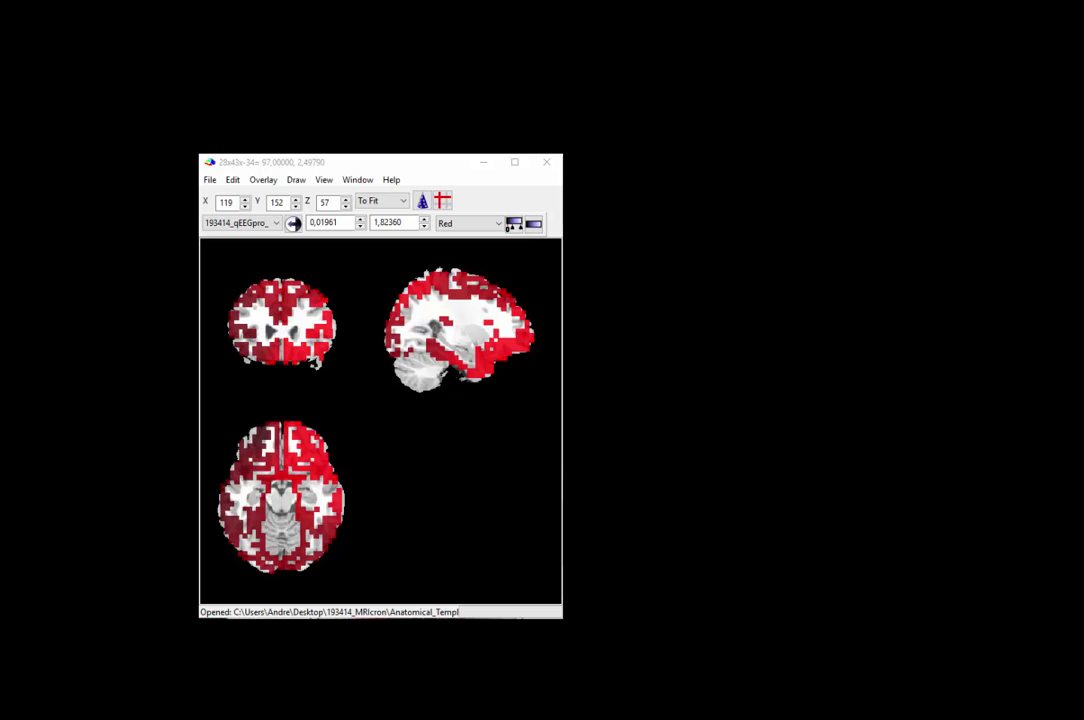
Set the upper intensity limit of the red sLoreta overlay to 3
left_click(341, 222)
left_click_drag(341, 222, 310, 222)
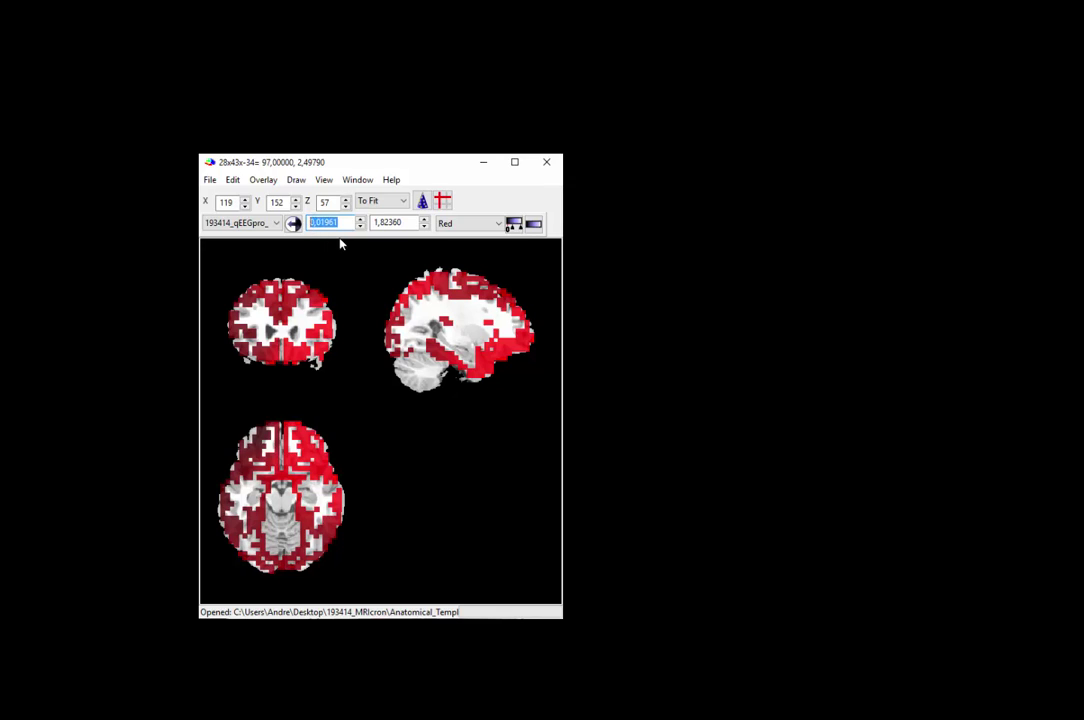
left_click_drag(407, 222, 374, 220)
type("3")
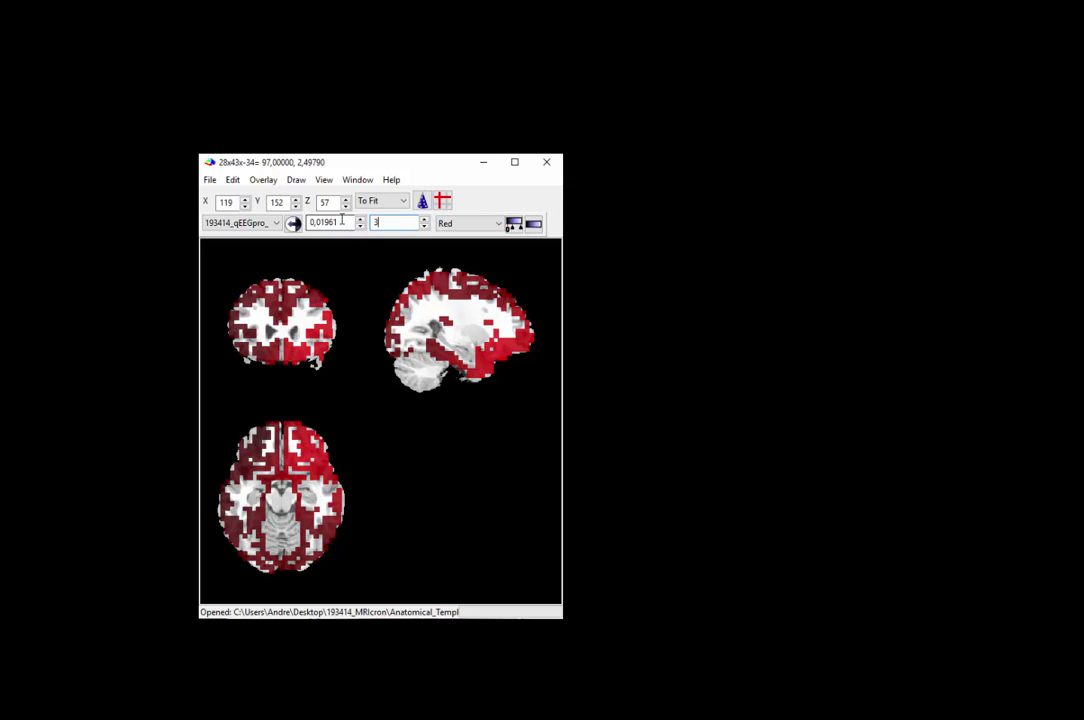
Set the sLoreta overlay's lower intensity limit to 2,4 and its colour scheme to 3warm
key("shift+Tab")
type("2,4")
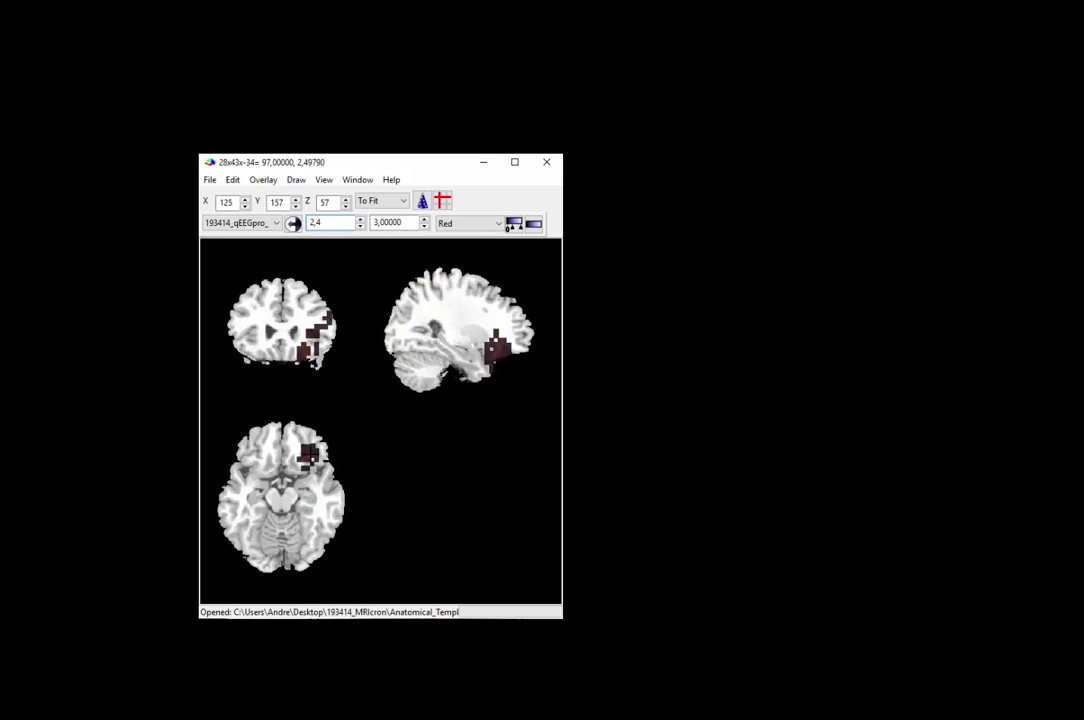
left_click_drag(312, 451, 311, 457)
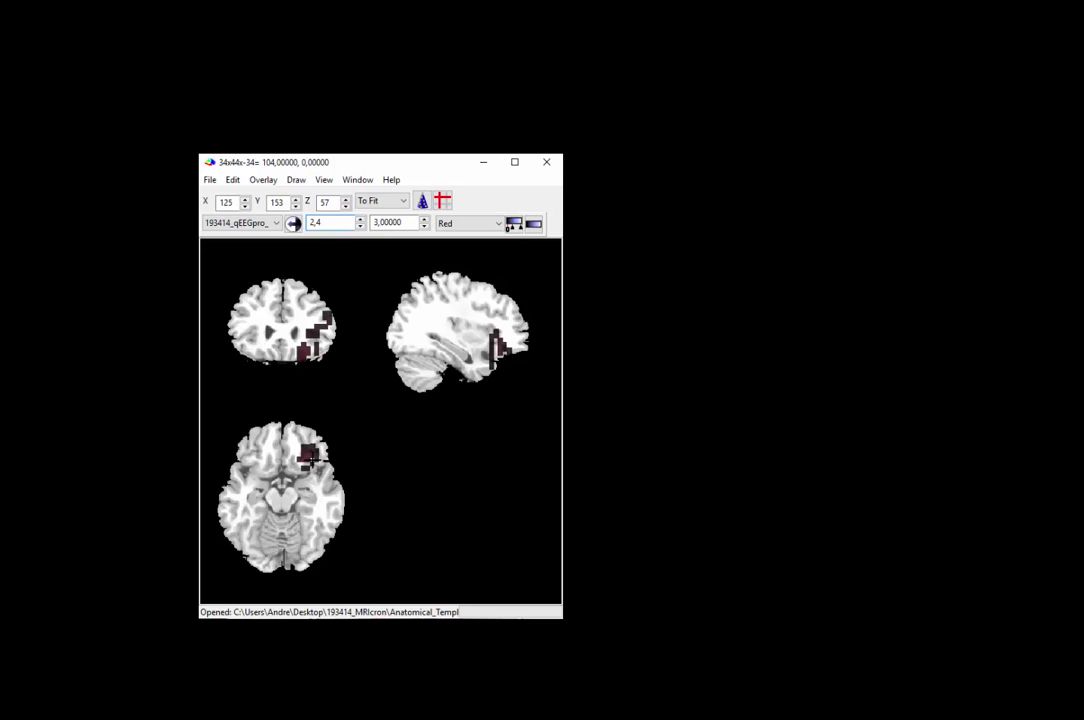
left_click_drag(312, 460, 310, 457)
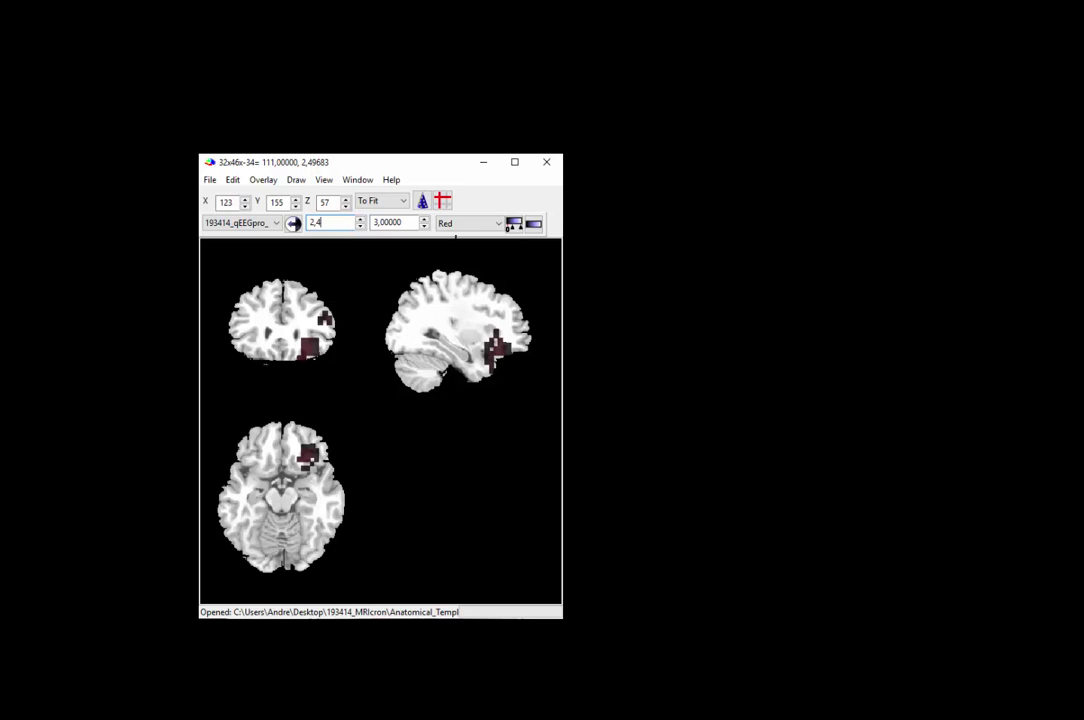
left_click(477, 225)
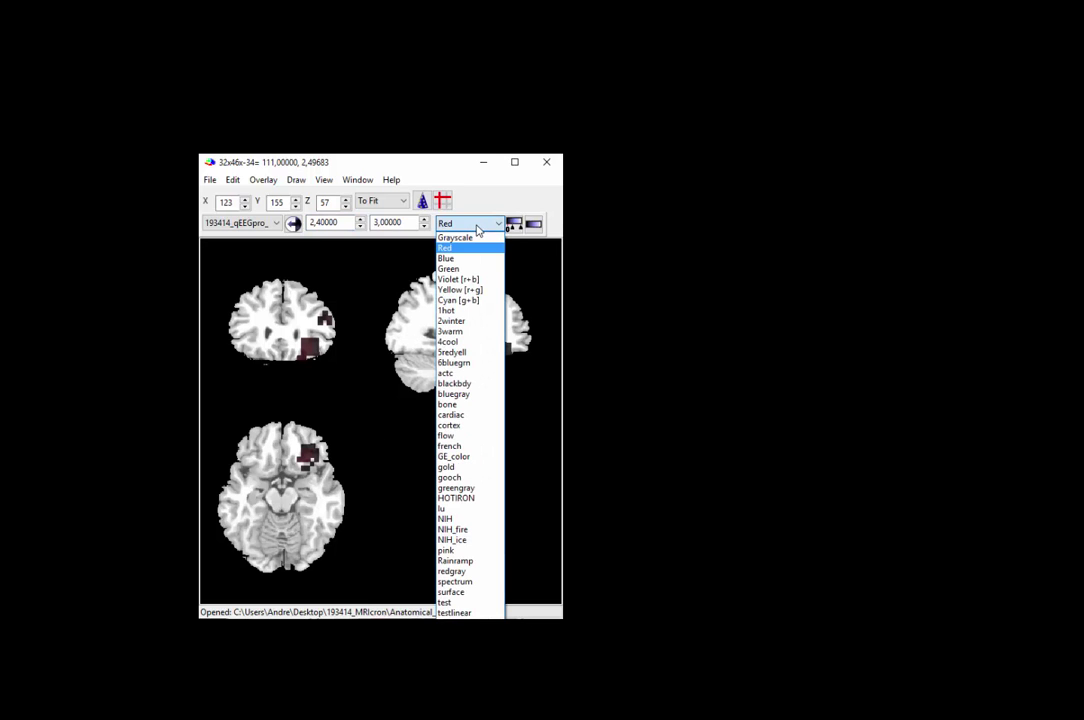
left_click(463, 331)
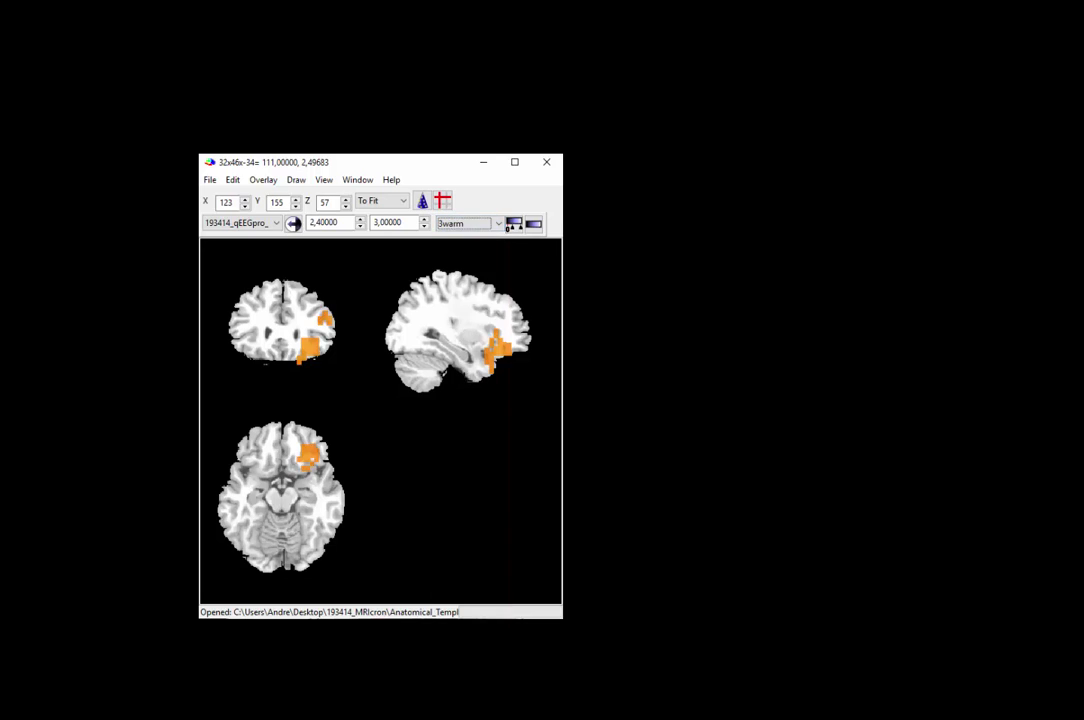
Open the 3D volume render of the brain with its overlay and refresh it at high quality
left_click(356, 182)
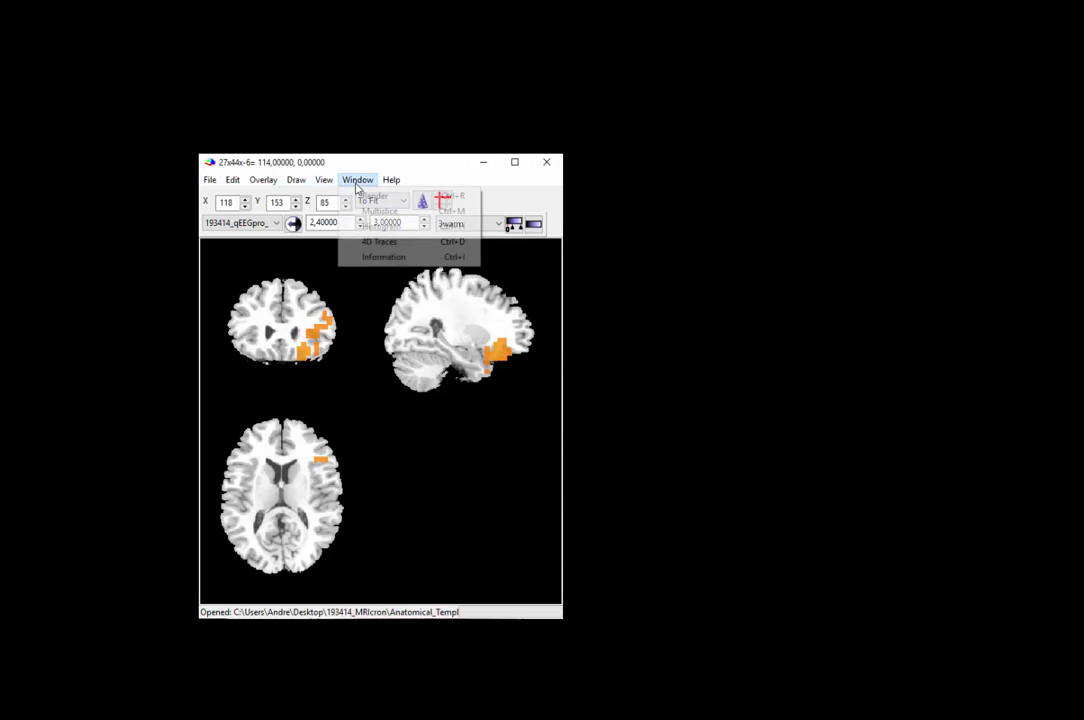
left_click(376, 197)
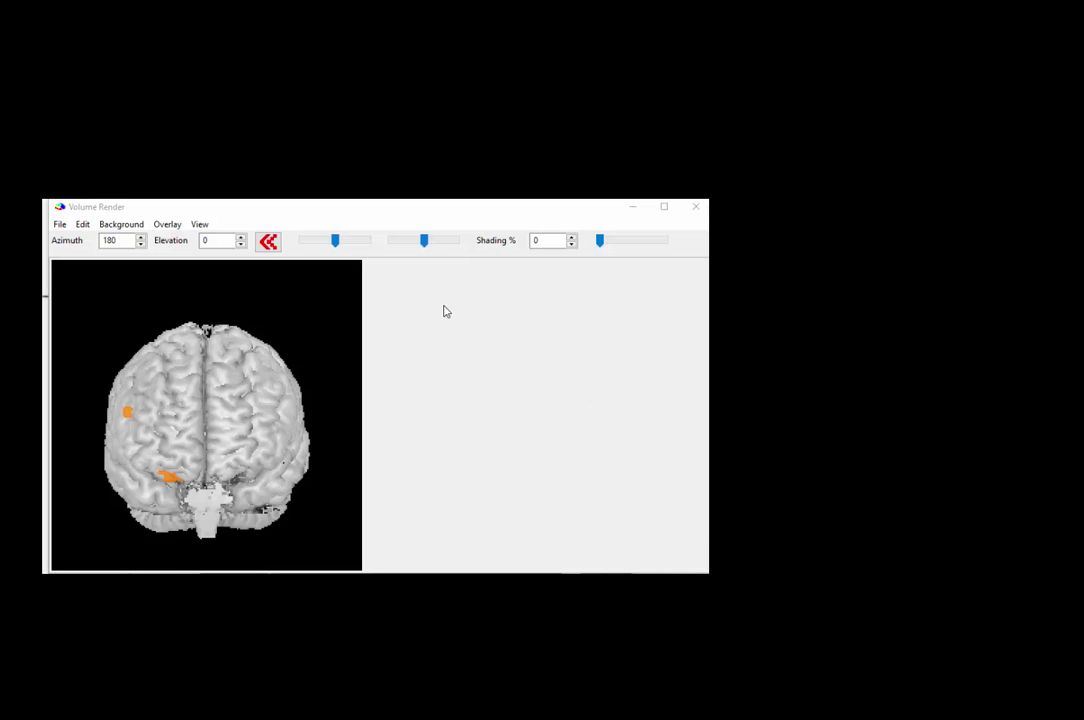
left_click(269, 248)
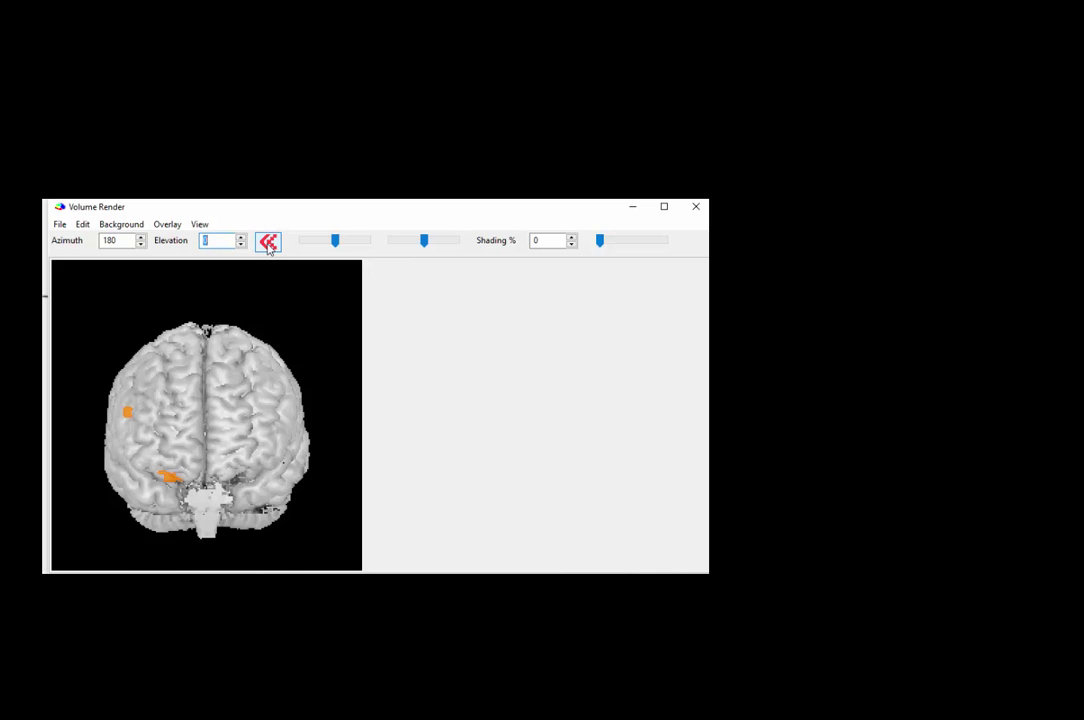
left_click(269, 243)
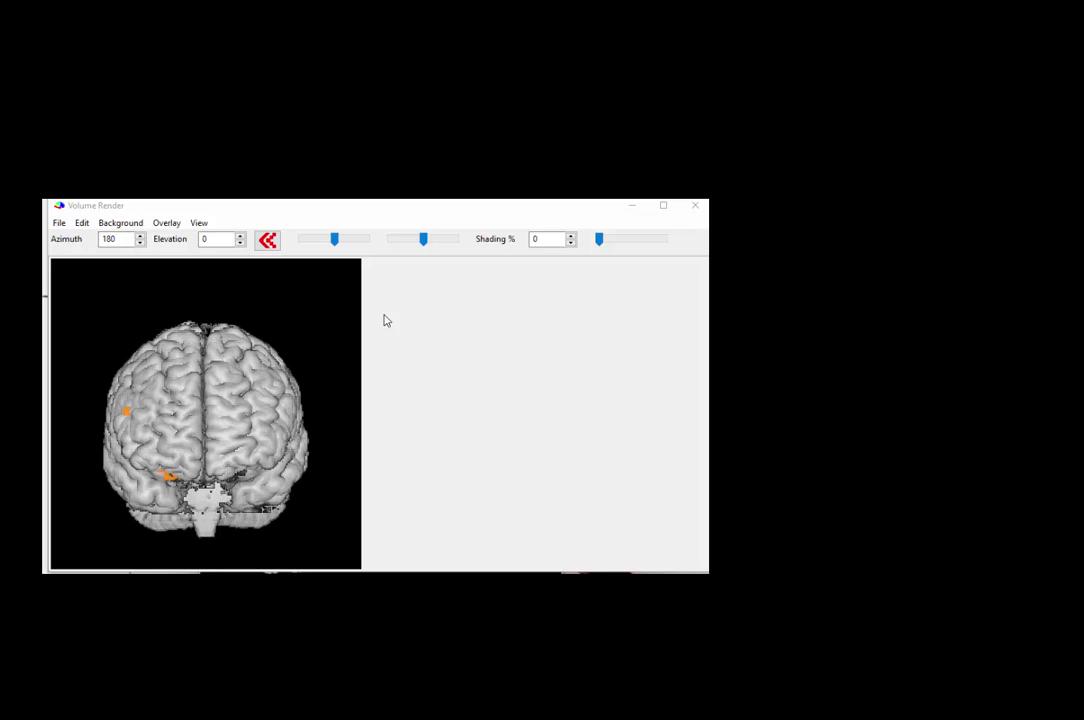
Rotate the rendered brain to an azimuth of 90 to view it from the side
left_click(142, 247)
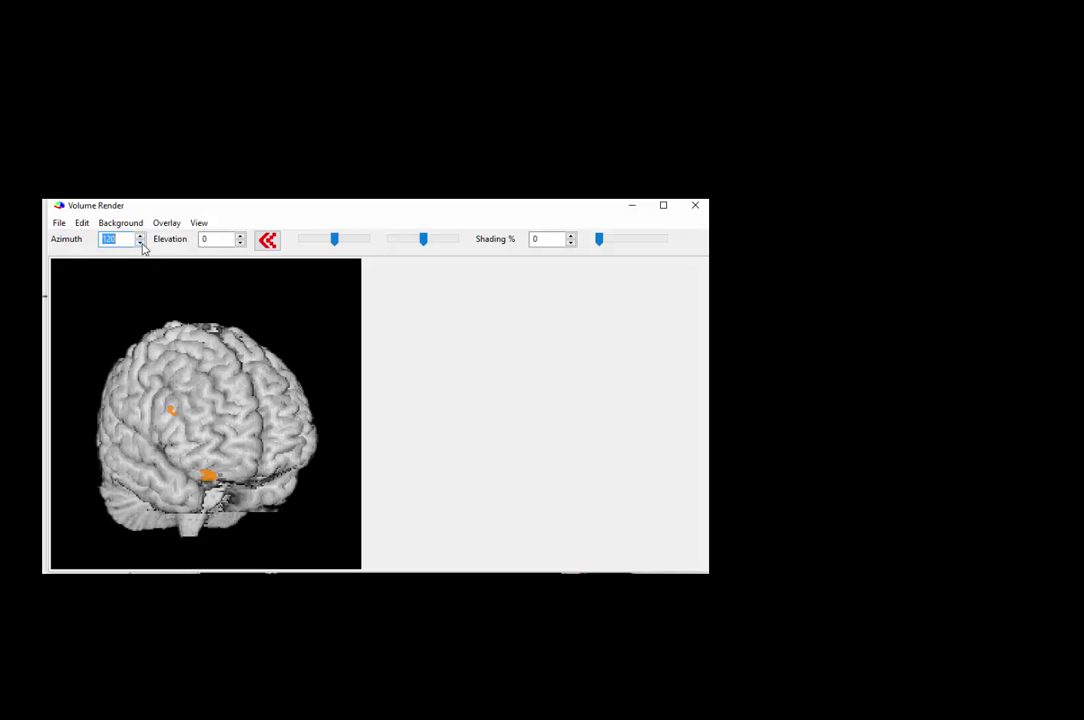
left_click(142, 247)
left_click(142, 247)
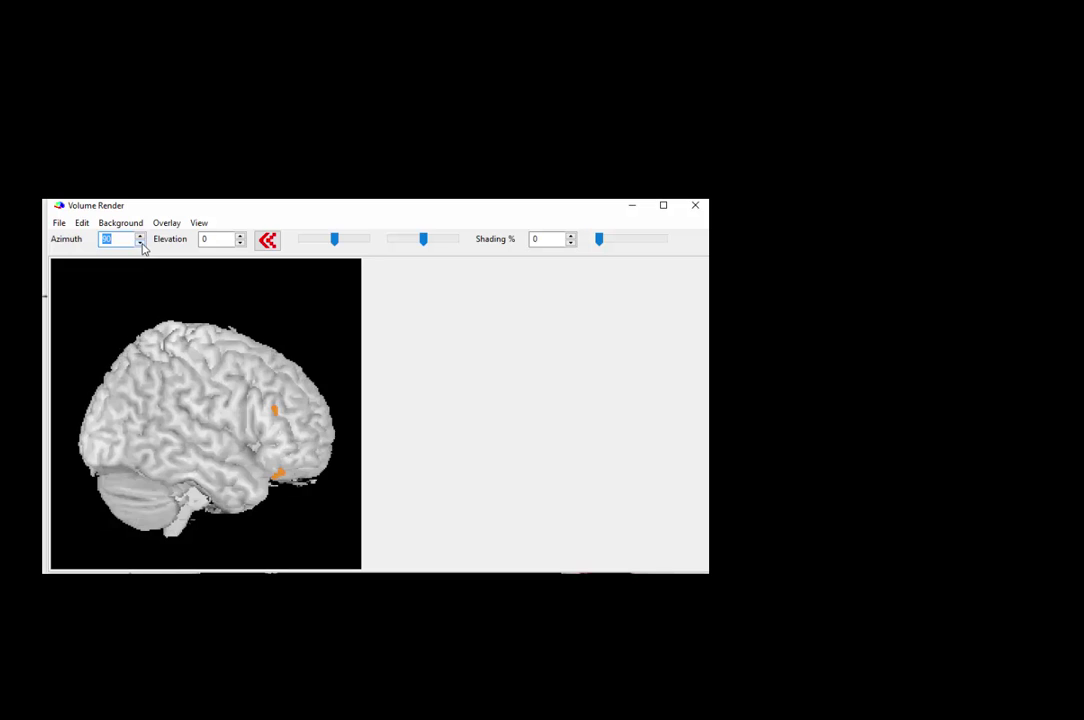
View the rendered brain at elevations of 60 and -30, and return the elevation to 0
left_click(240, 236)
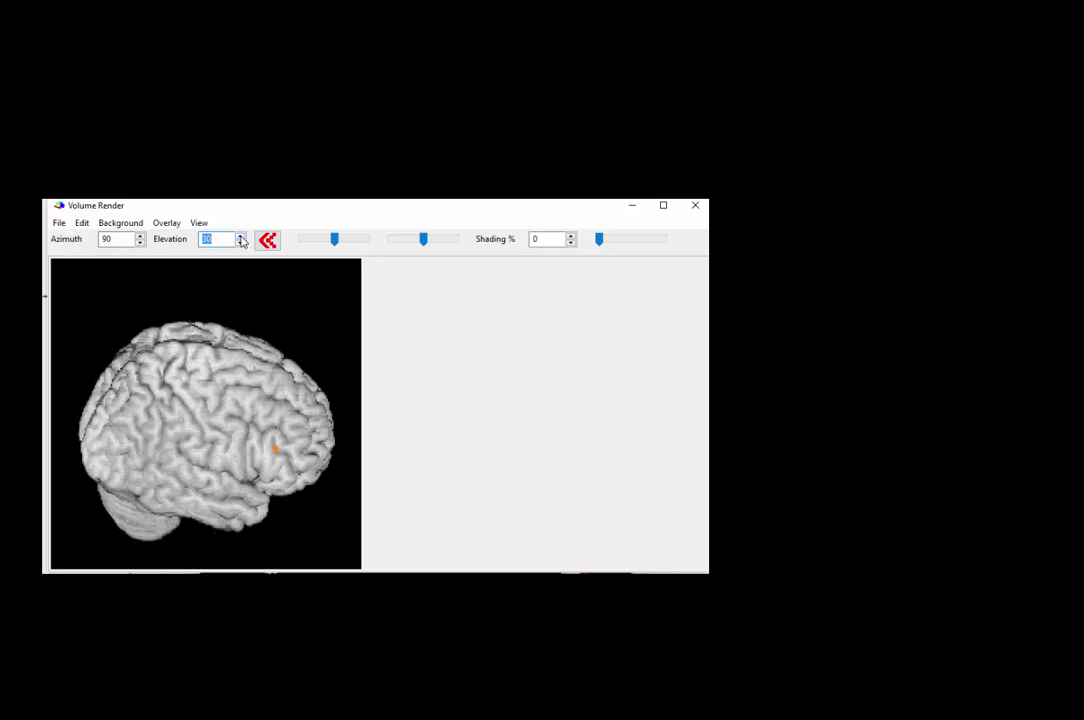
left_click(240, 238)
left_click(240, 243)
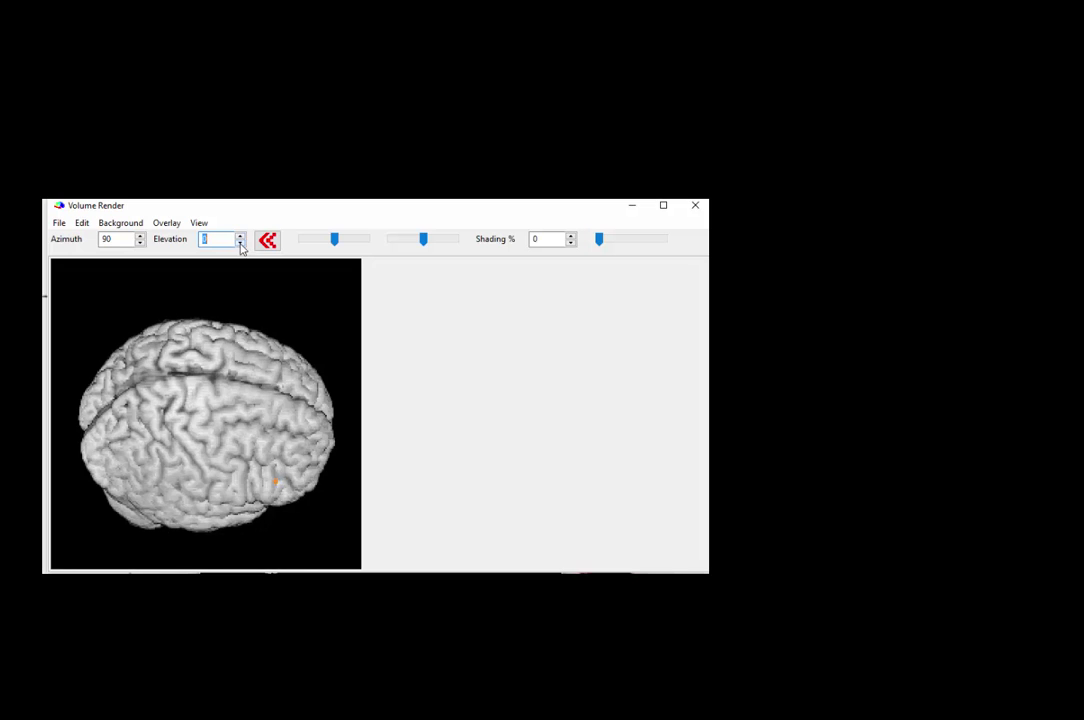
left_click(240, 243)
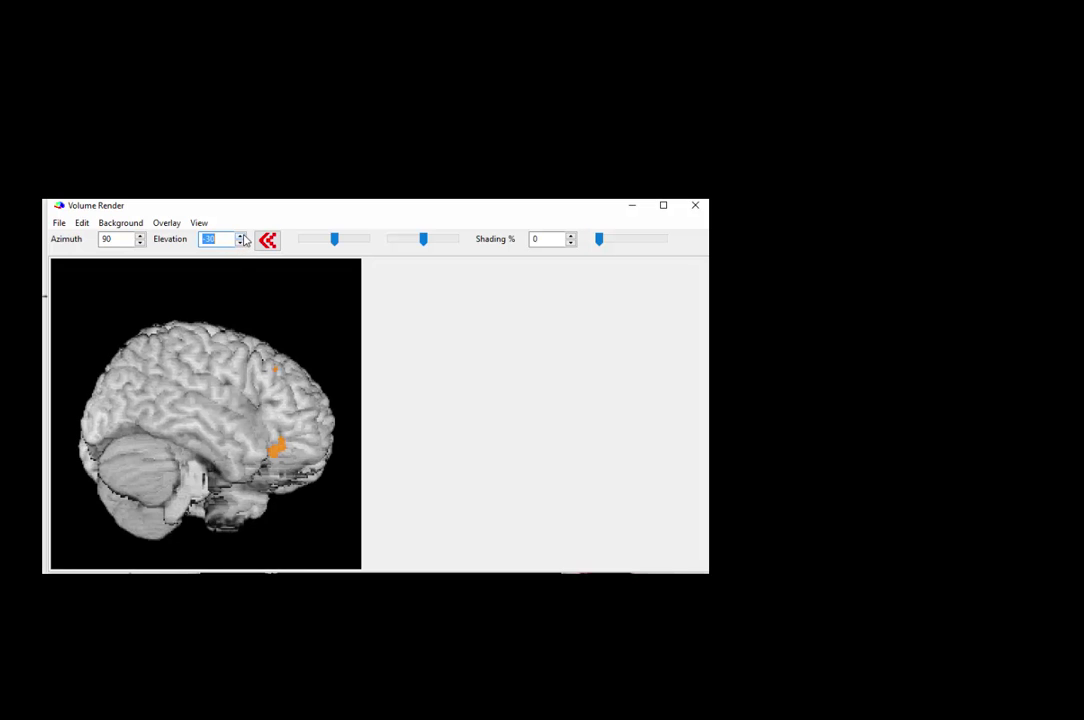
left_click(241, 236)
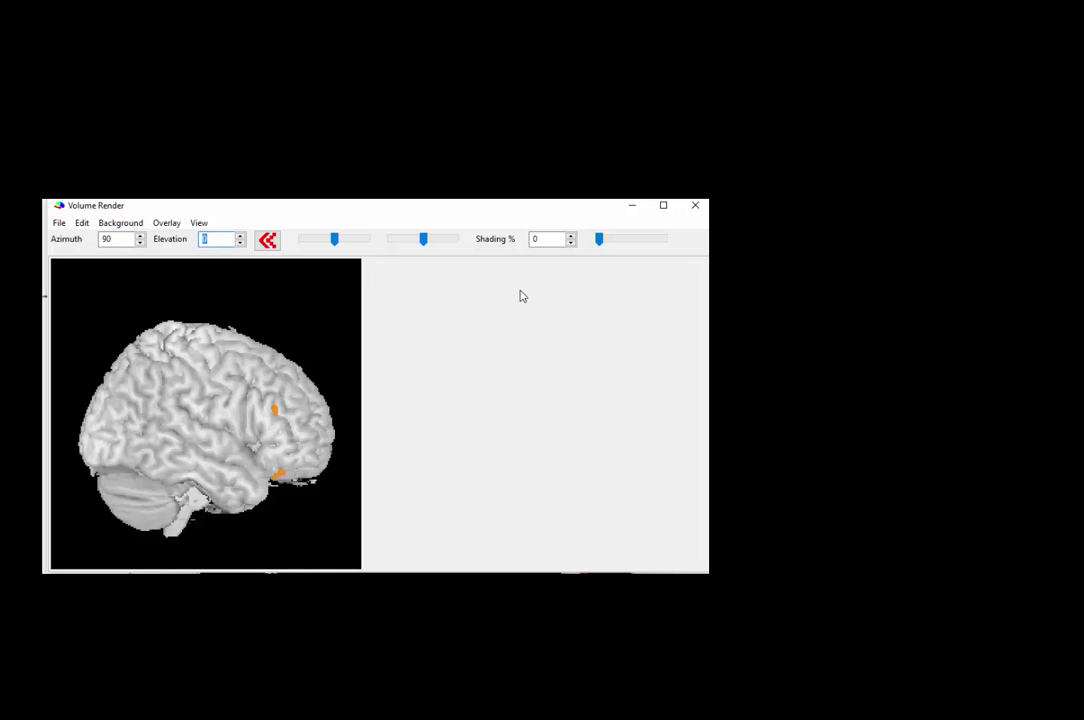
Set the surface shading of the volume render to 40 percent
left_click(600, 243)
mouse_move(603, 246)
left_mouse_down()
mouse_move(630, 248)
mouse_move(598, 240)
left_mouse_up()
left_click(571, 237)
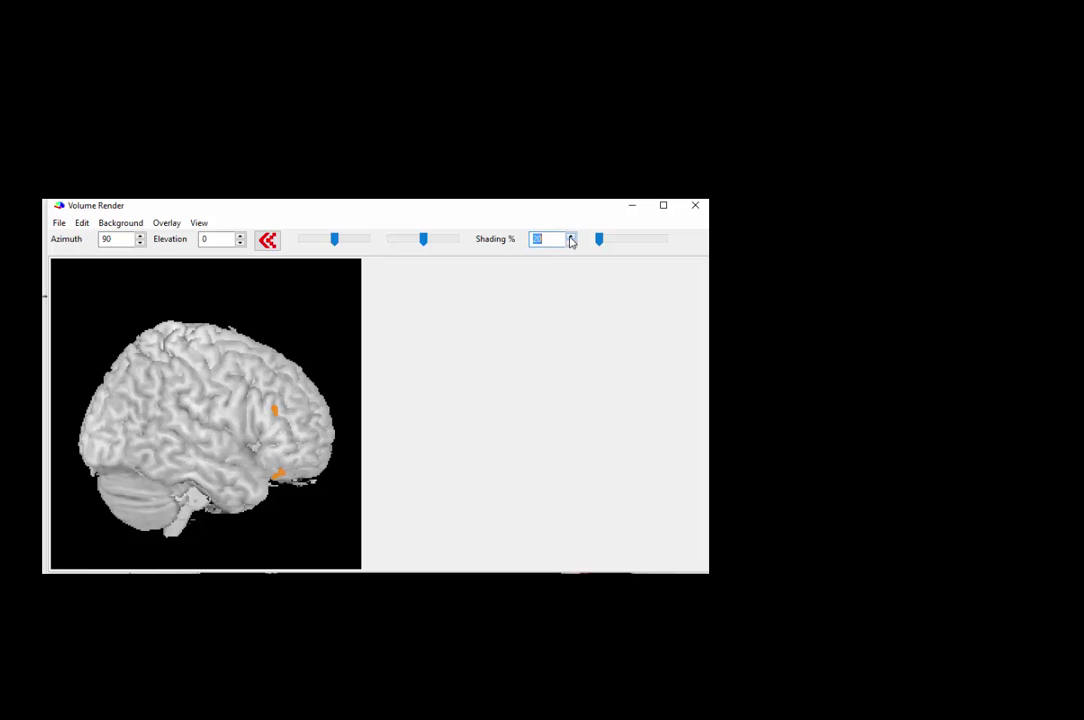
left_click(571, 237)
left_click(571, 237)
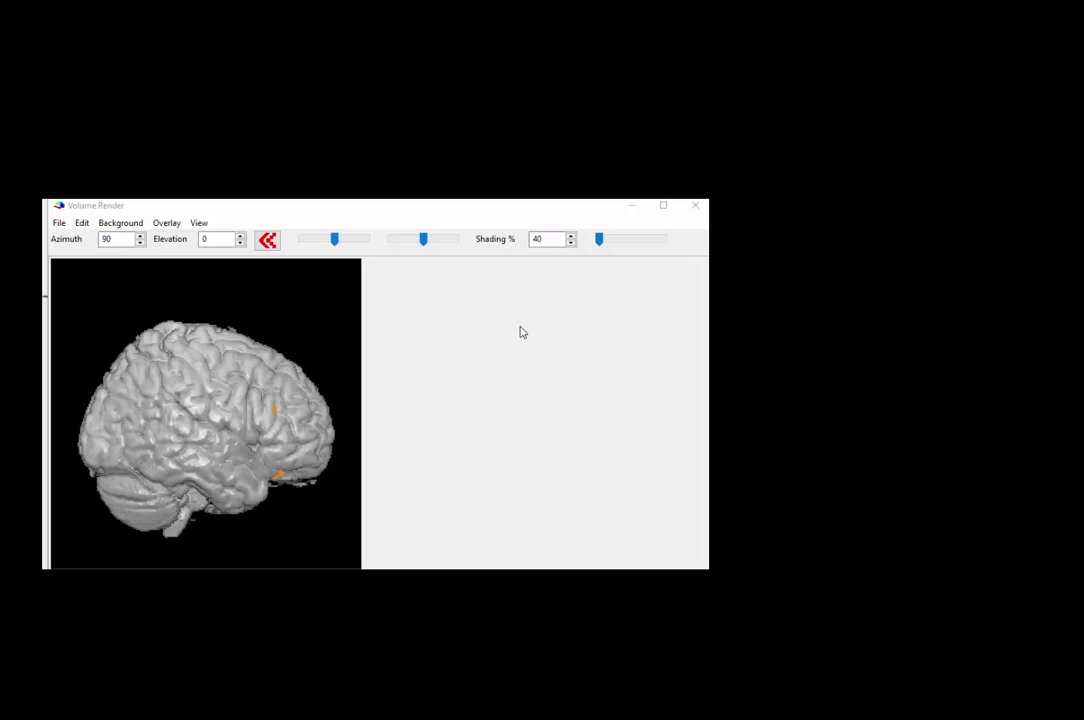
Enable a cutout in the rendered brain, apply the default cutout settings and preview it
left_click(201, 223)
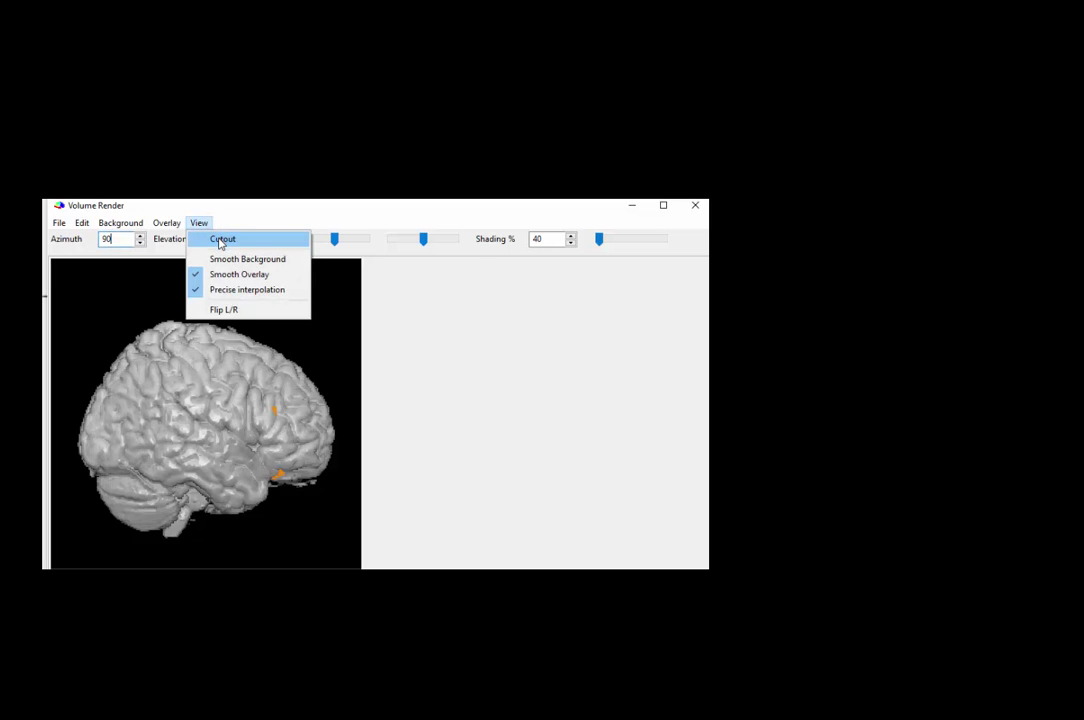
left_click(222, 238)
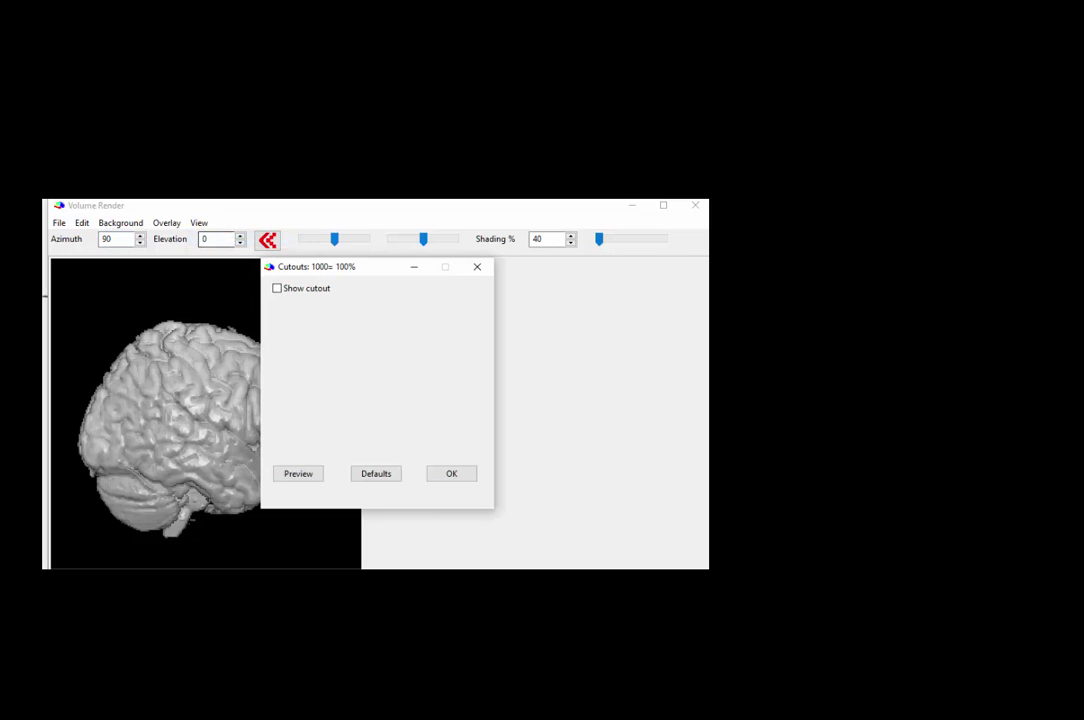
left_click(277, 288)
left_click_drag(356, 273, 538, 291)
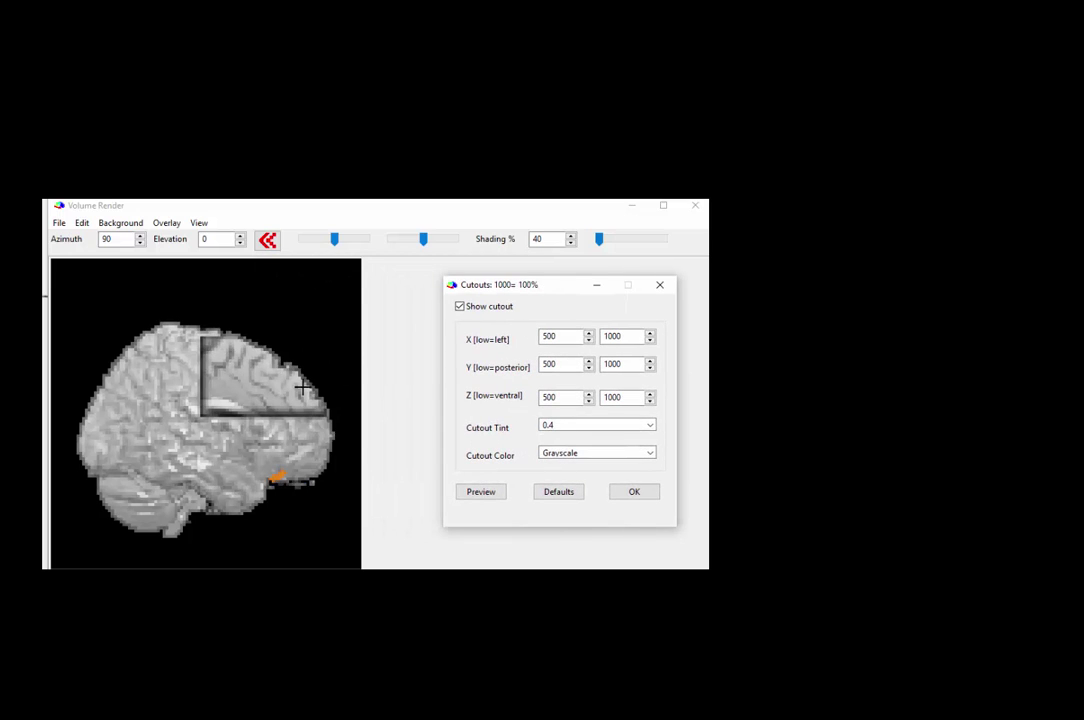
left_click(550, 492)
left_click(497, 494)
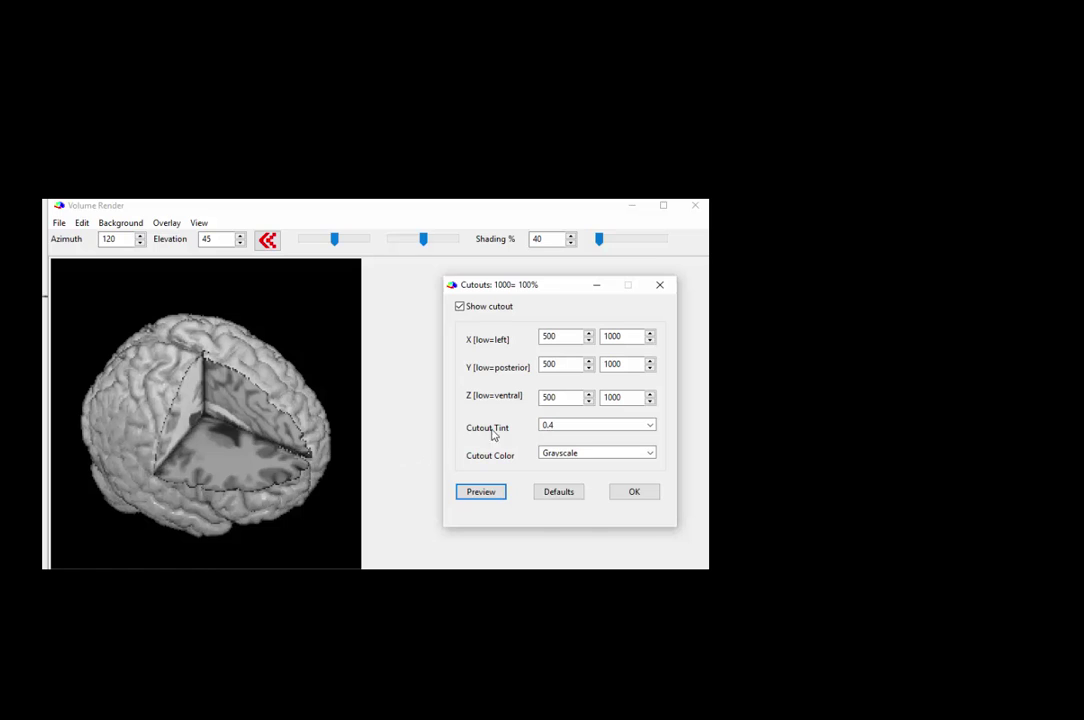
Deepen the cutout by trying a lower Z limit of 400, set it to 300 and accept the cutout
left_click_drag(557, 397, 532, 412)
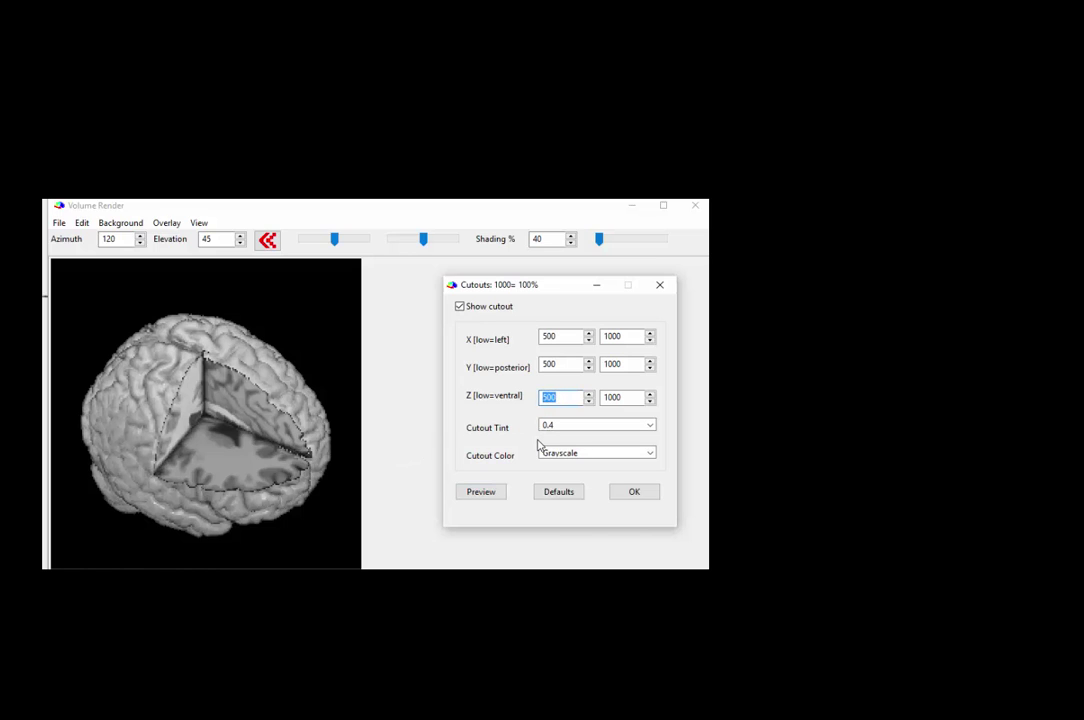
type("400")
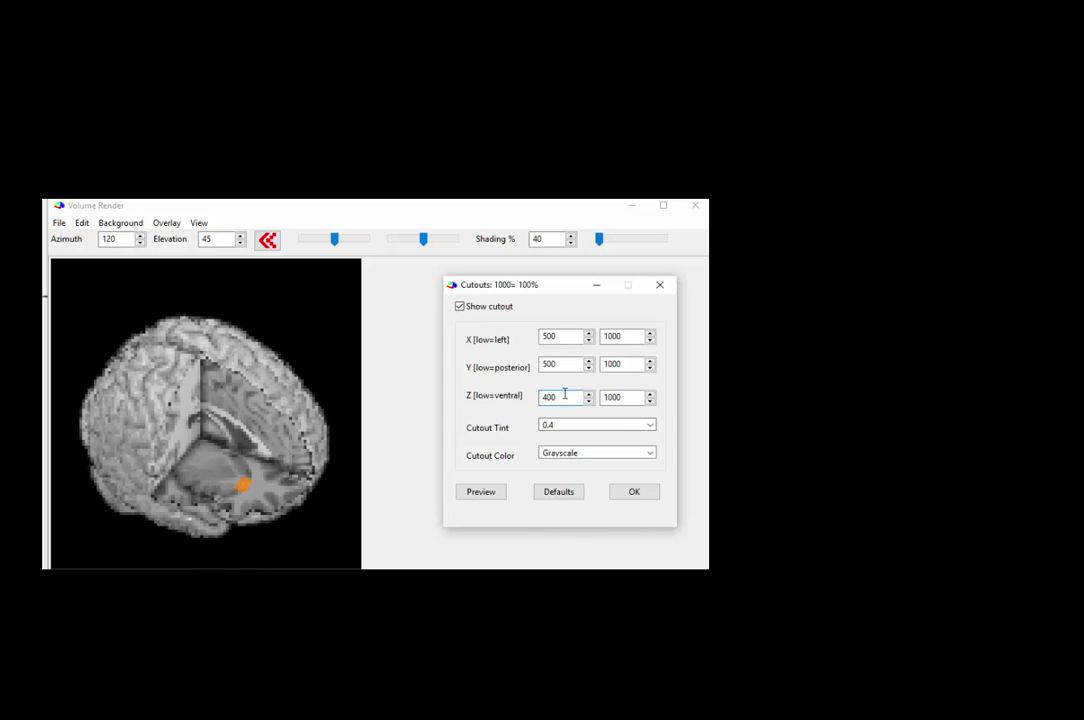
left_click_drag(560, 397, 523, 416)
type("300")
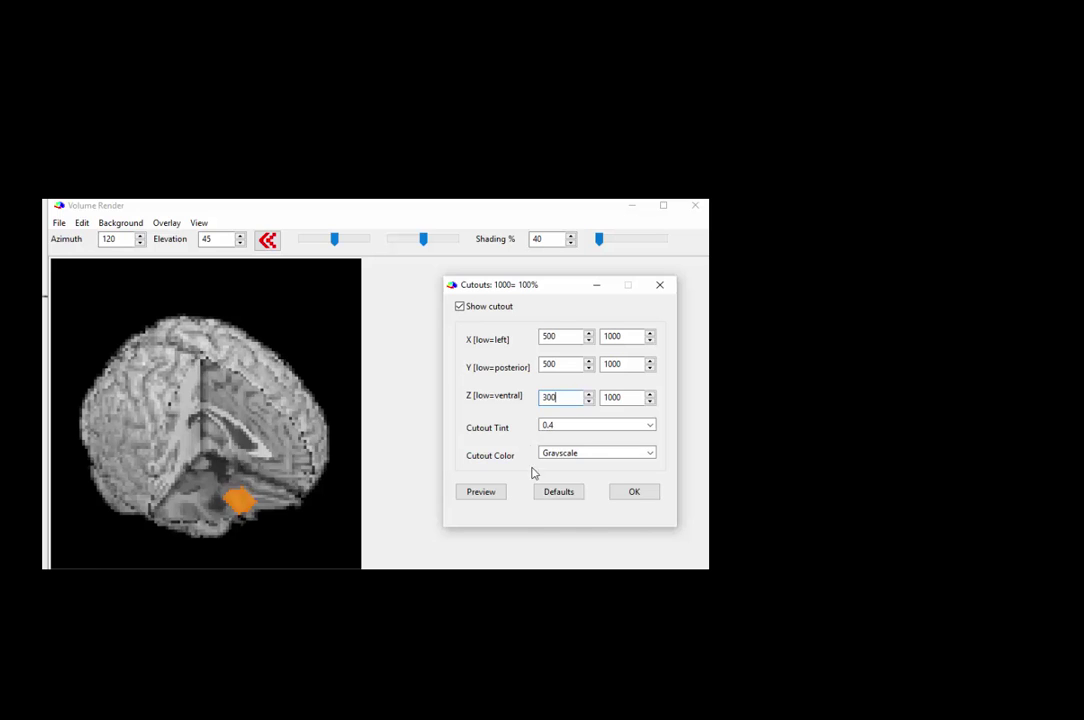
left_click(634, 496)
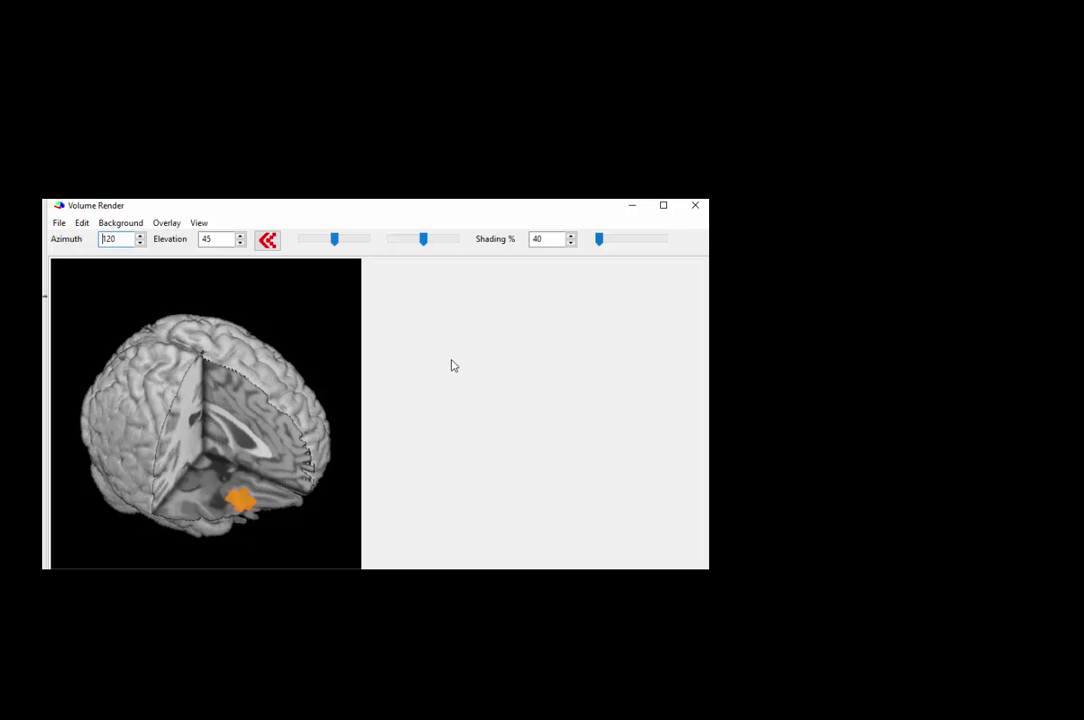
Save the rendered cutout view as the PNG image Anatomical_Template_SkullStripped.png in the 193414_MRIcron folder
left_click(60, 224)
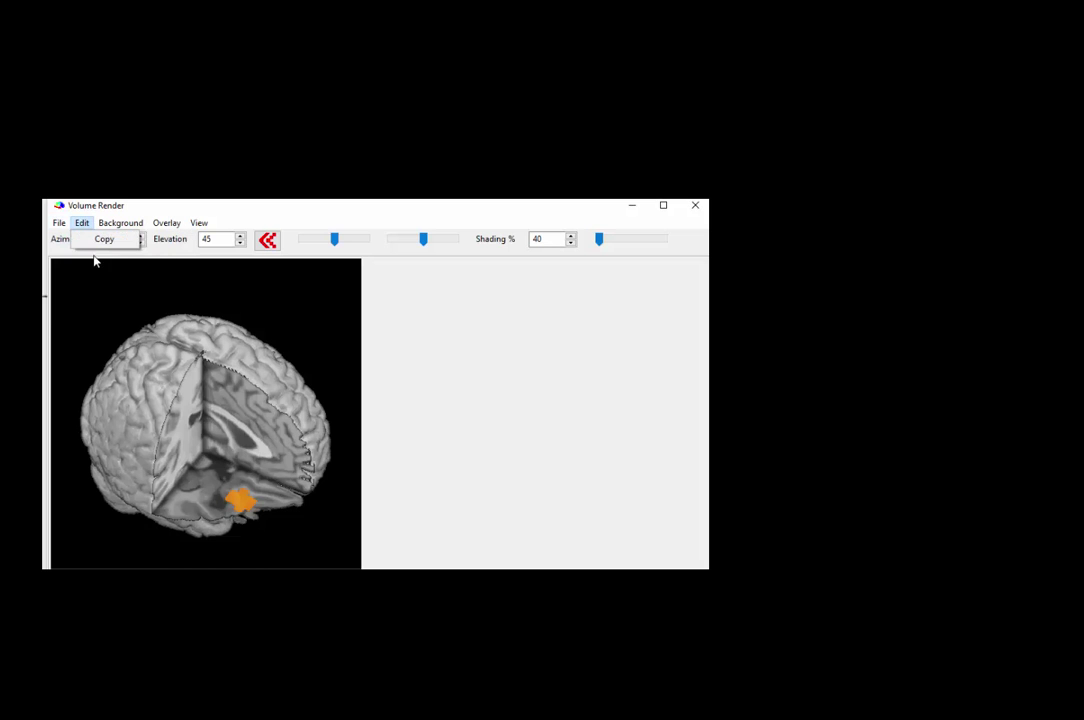
left_click(90, 270)
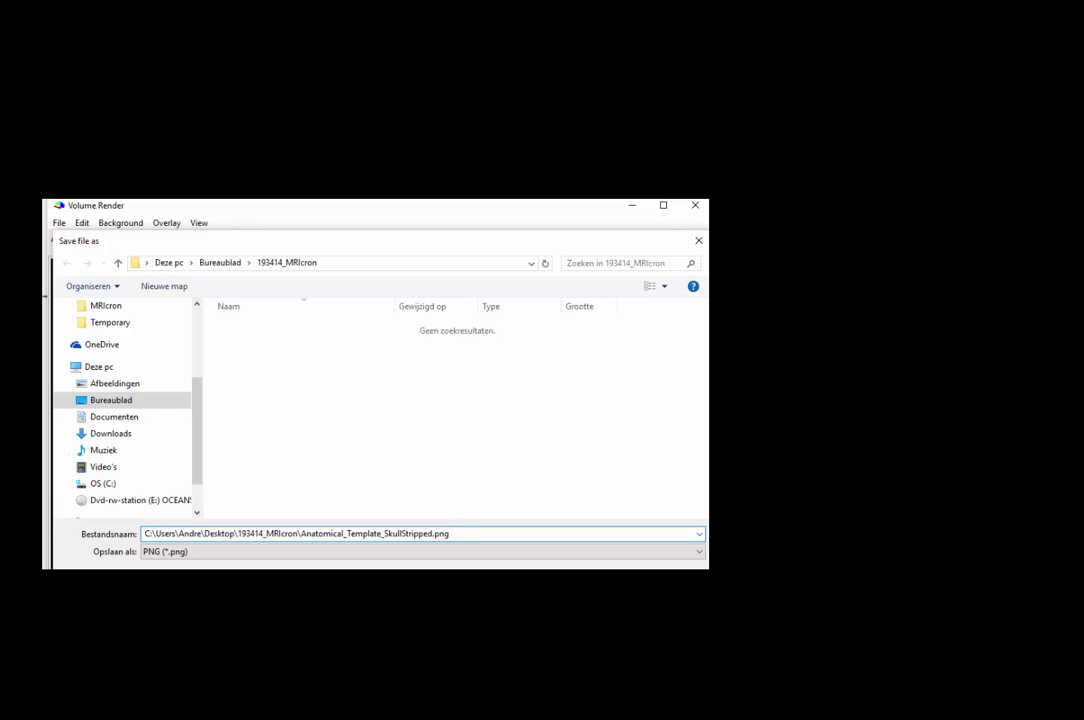
key("Return")
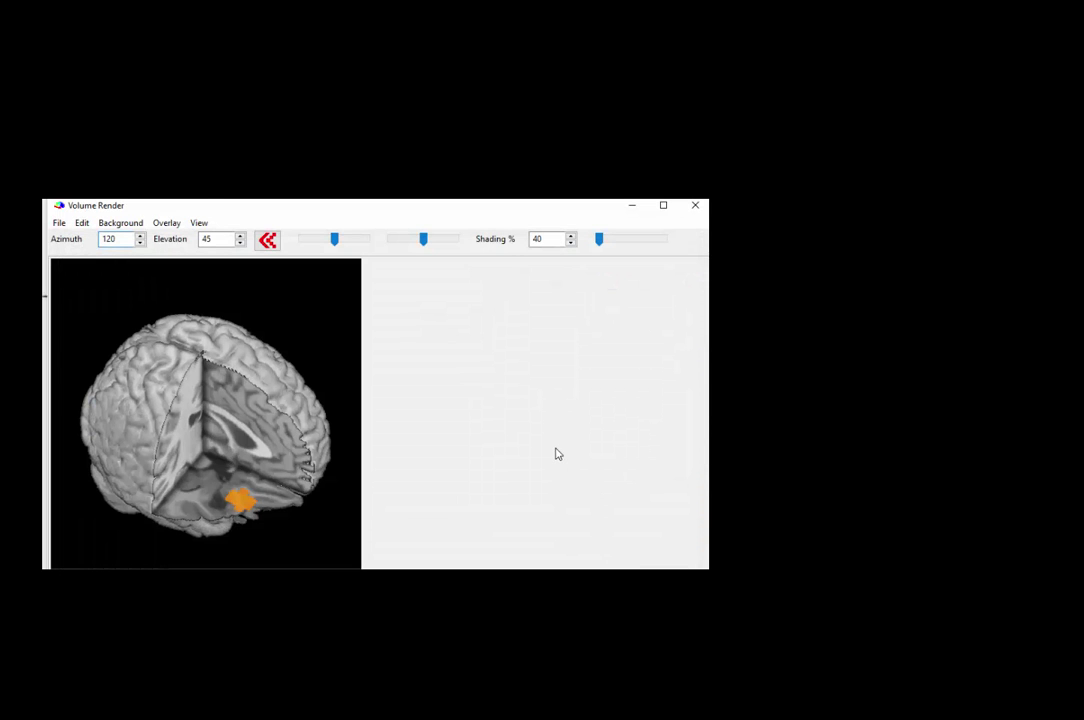